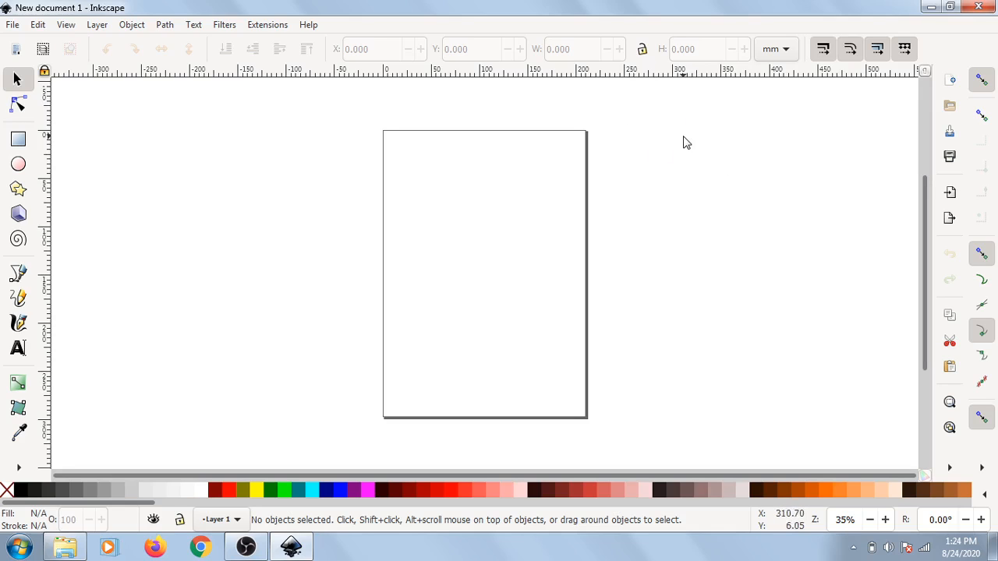
scroll(715, 213, up, 4)
scroll(715, 214, down, 2)
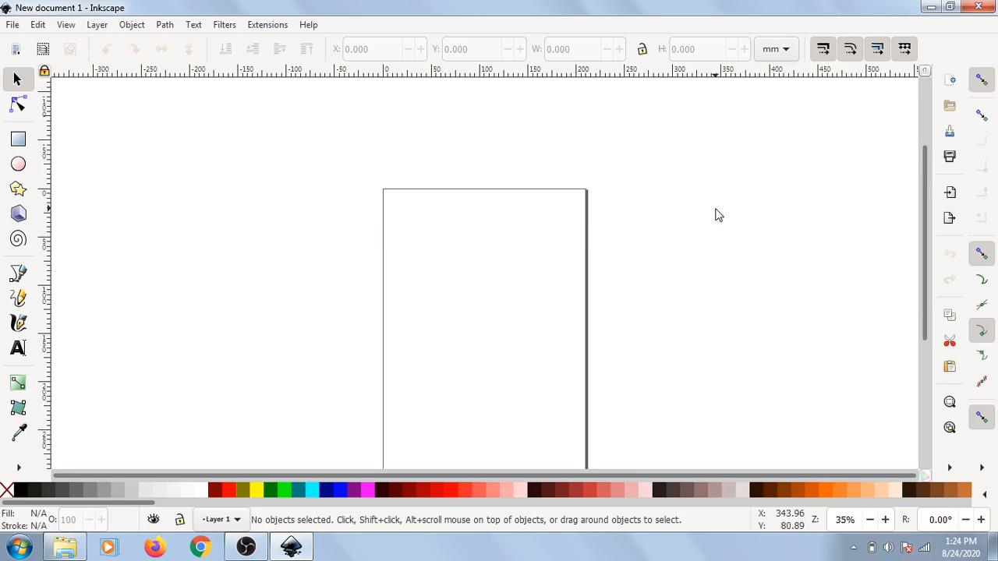
scroll(717, 215, down, 2)
scroll(717, 215, up, 1)
scroll(718, 215, up, 4)
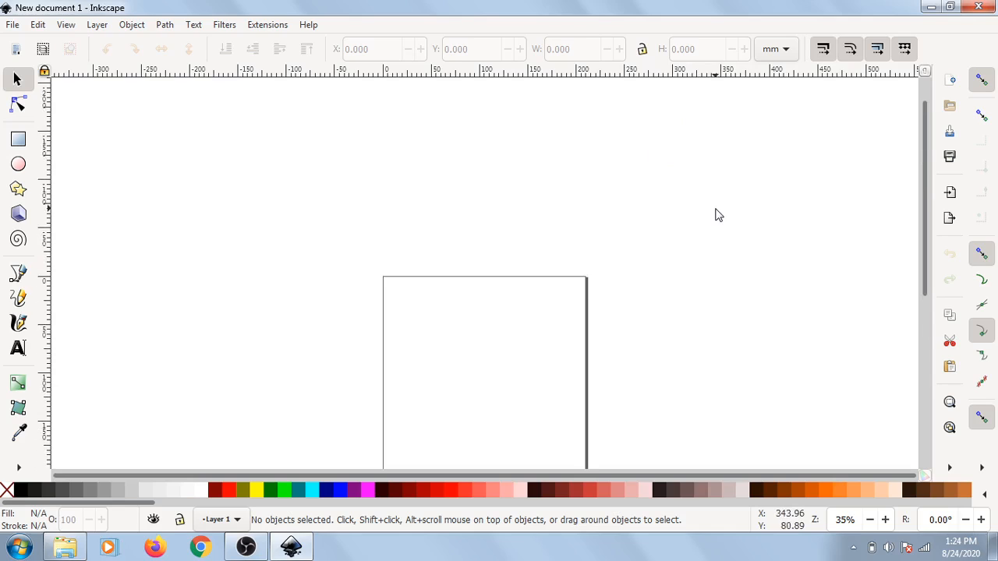
scroll(718, 215, down, 7)
scroll(718, 214, up, 3)
scroll(717, 214, up, 1)
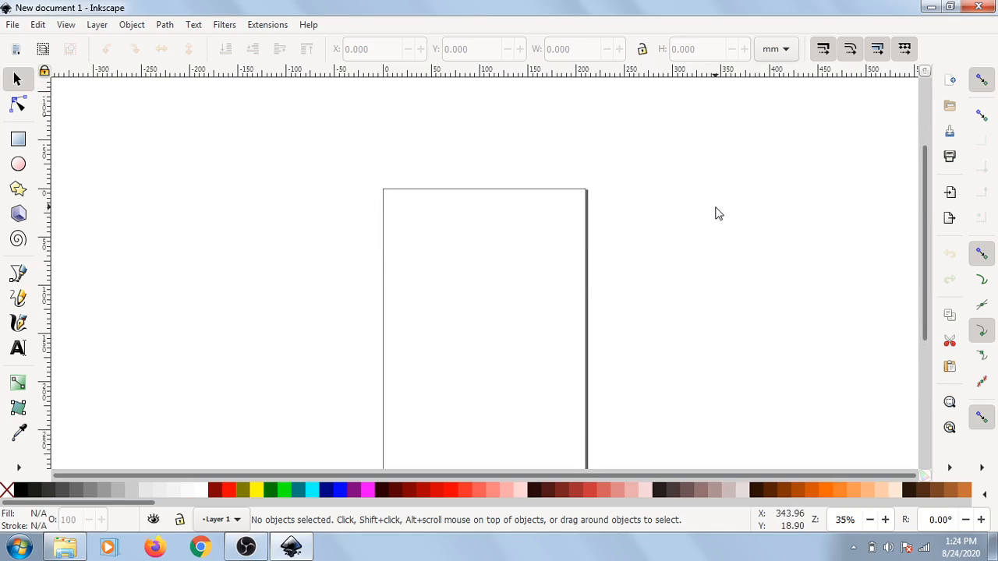
scroll(717, 211, down, 1)
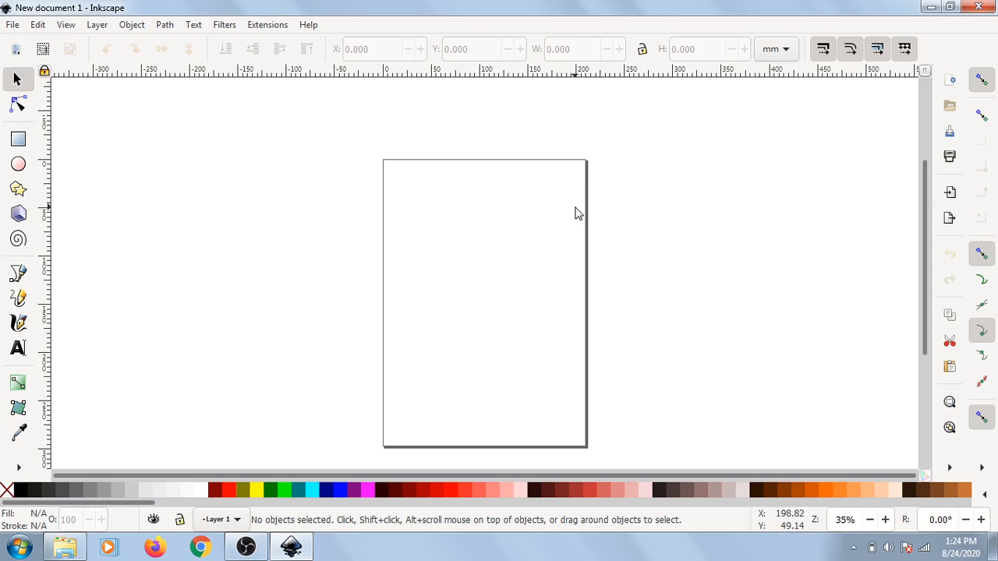
key(ctrl)
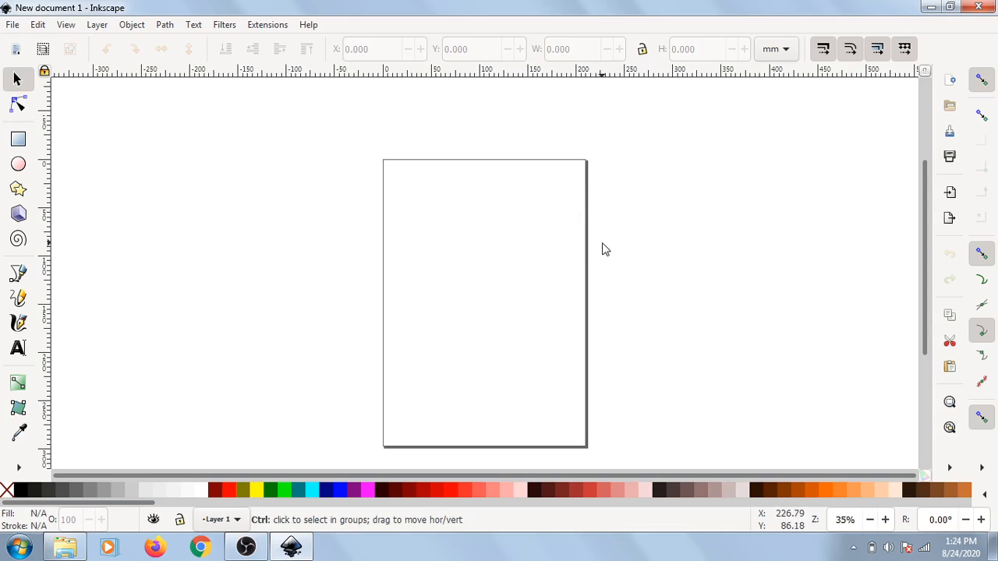
scroll(601, 246, up, 3)
scroll(605, 248, down, 3)
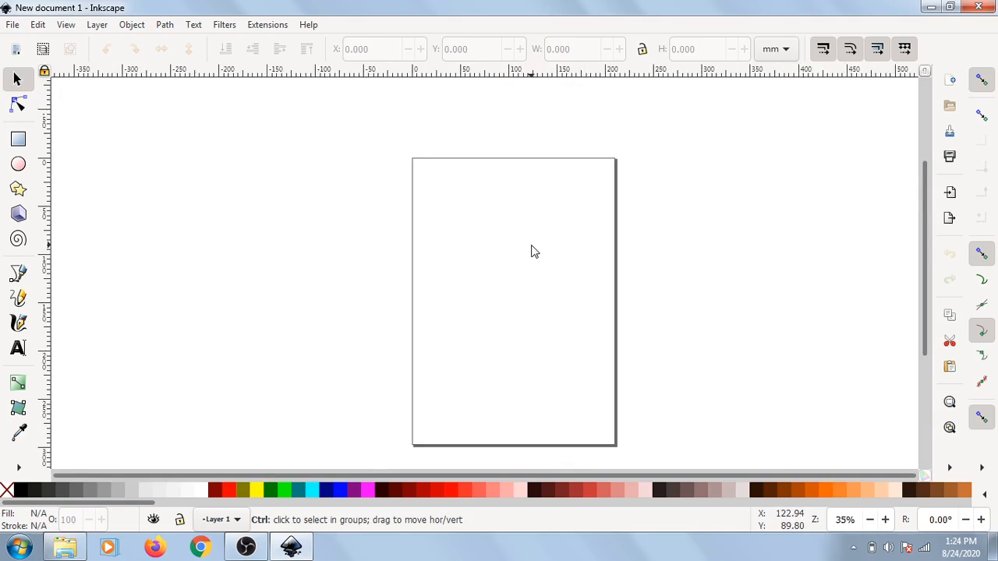
scroll(533, 251, up, 1)
scroll(533, 251, down, 1)
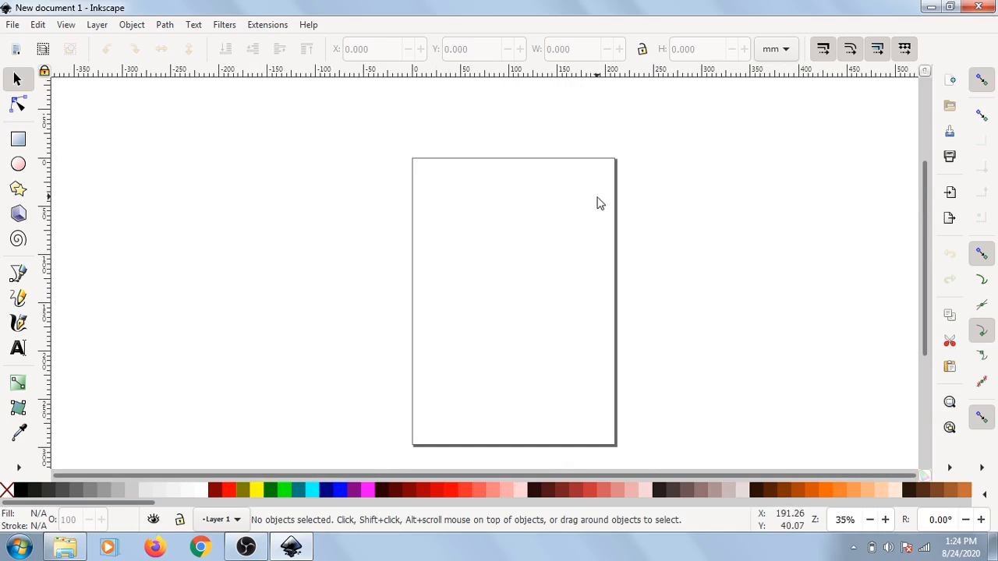
click(886, 520)
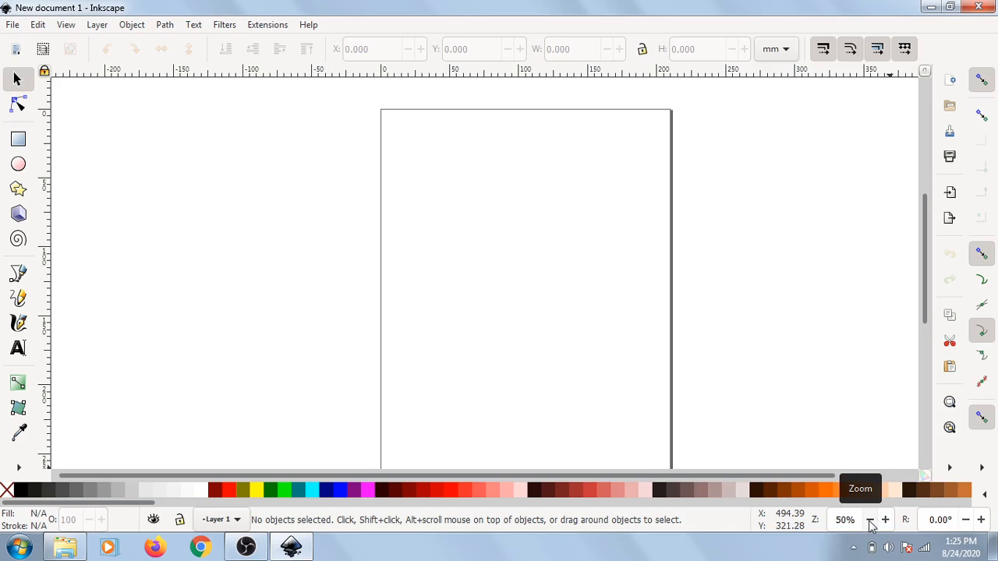
click(870, 520)
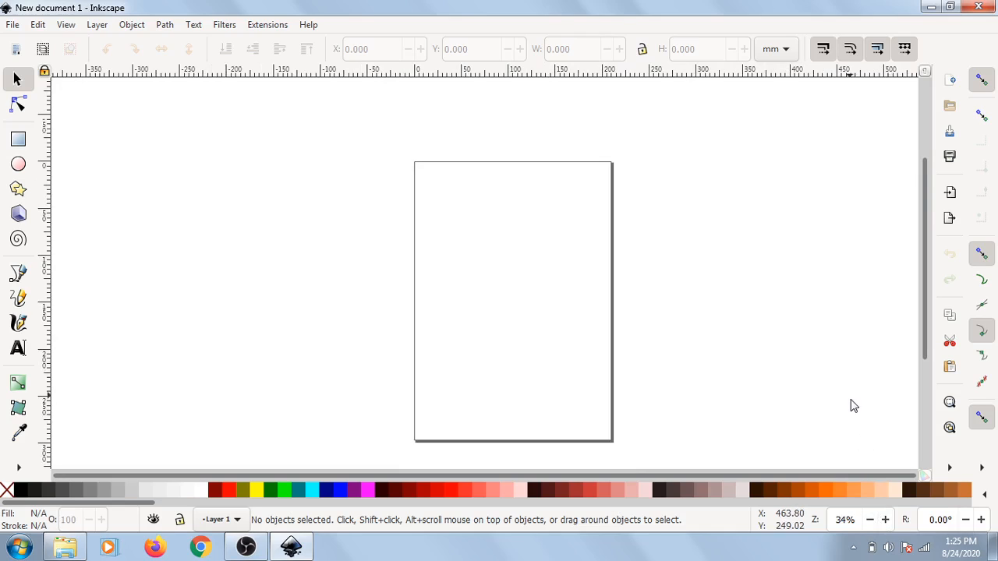
Step: Rotate the canvas view up to 15° and then back to 0°
click(981, 520)
click(981, 520)
click(981, 520)
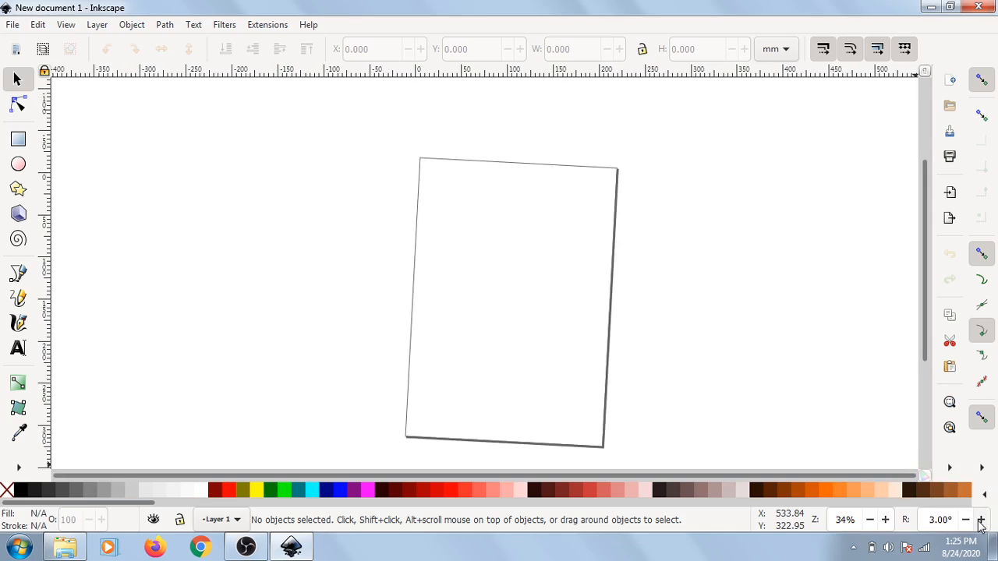
click(981, 520)
click(980, 520)
click(980, 520)
click(981, 520)
click(980, 520)
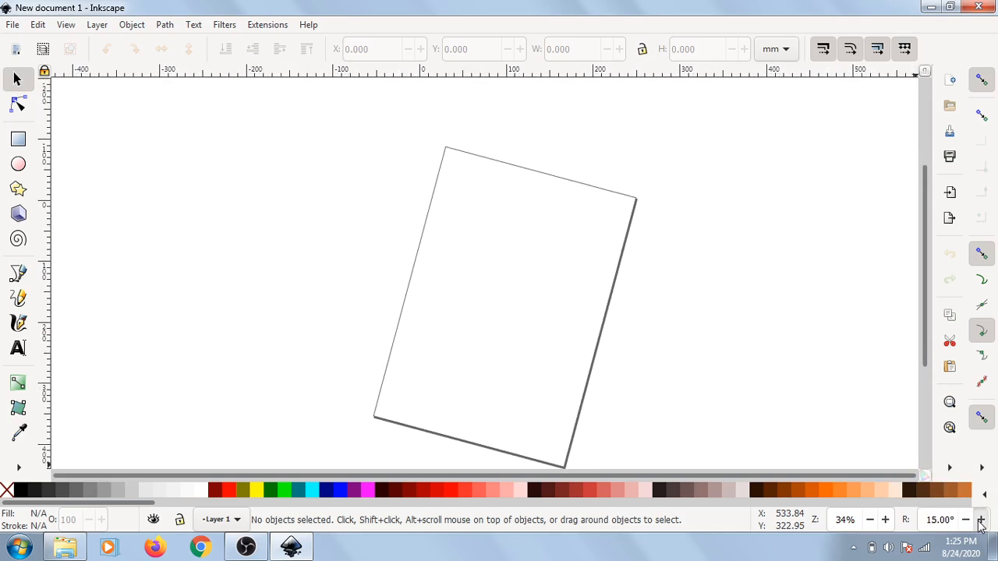
click(981, 520)
click(965, 520)
click(965, 520)
click(966, 520)
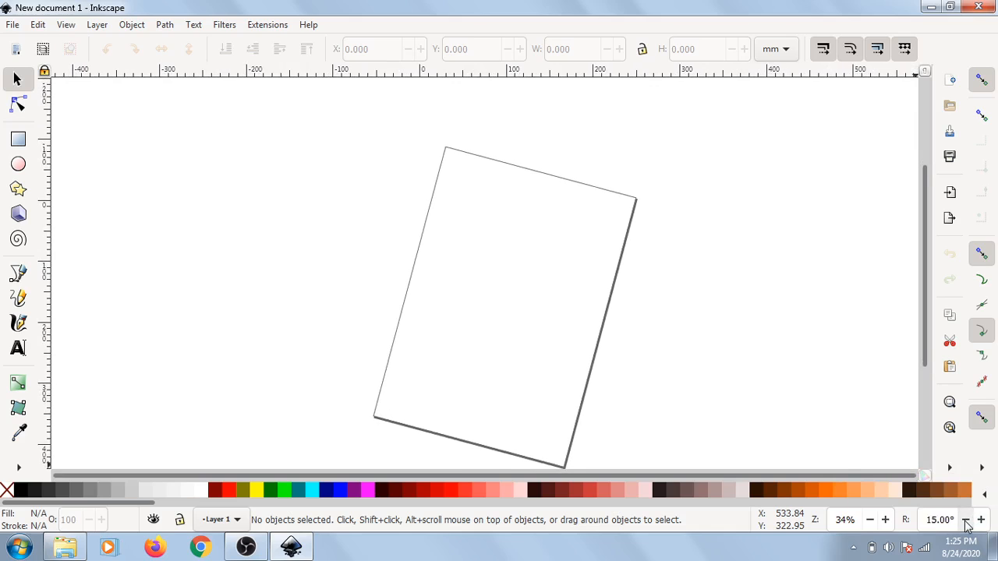
click(965, 520)
click(965, 520)
click(966, 520)
click(965, 520)
click(965, 520)
click(965, 520)
click(966, 520)
click(966, 520)
click(965, 520)
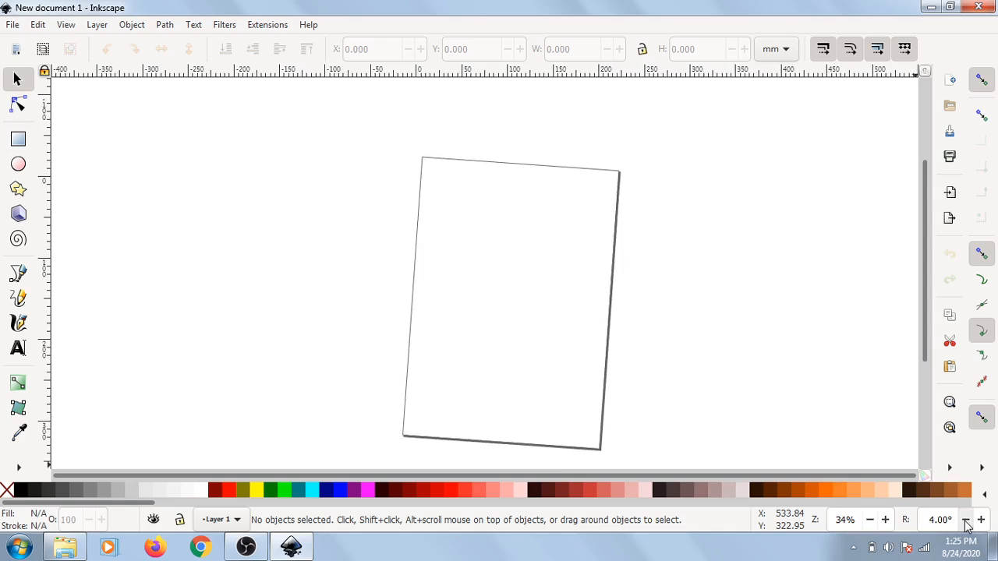
click(965, 520)
click(965, 520)
click(966, 520)
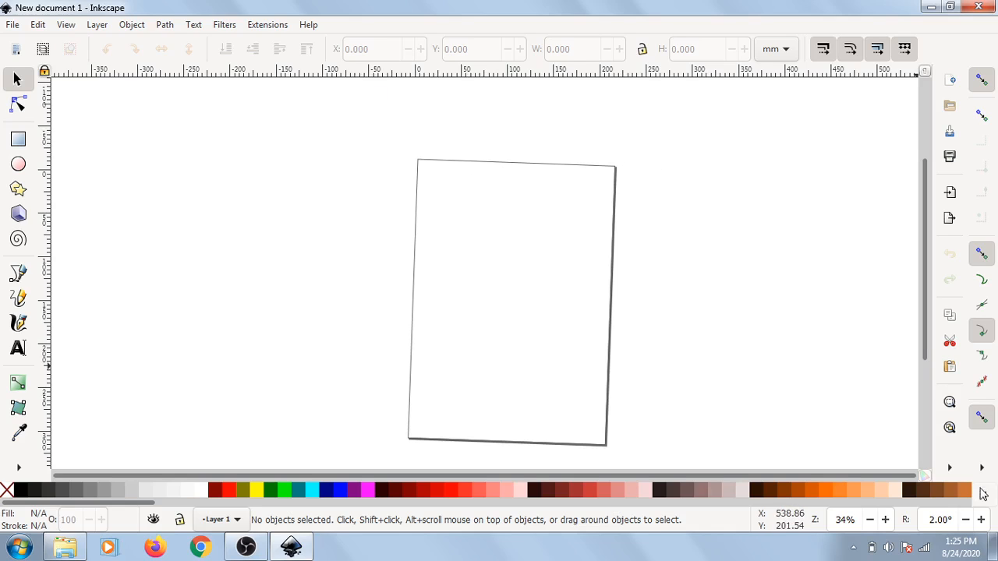
click(964, 522)
click(964, 522)
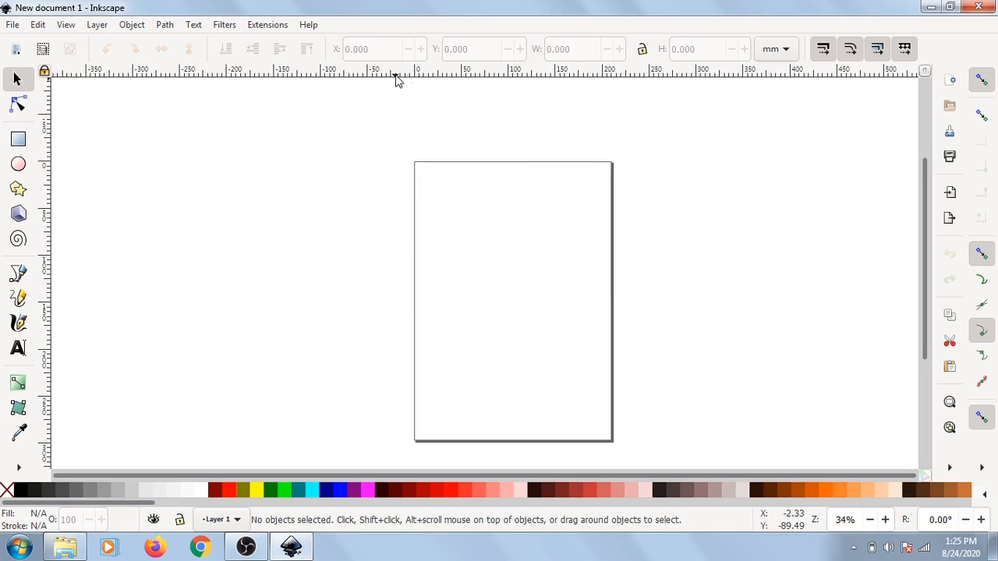
Step: Pull a horizontal guide onto the page and set its position to X -1.451 mm and Y 97.379 mm
drag(407, 76, 403, 243)
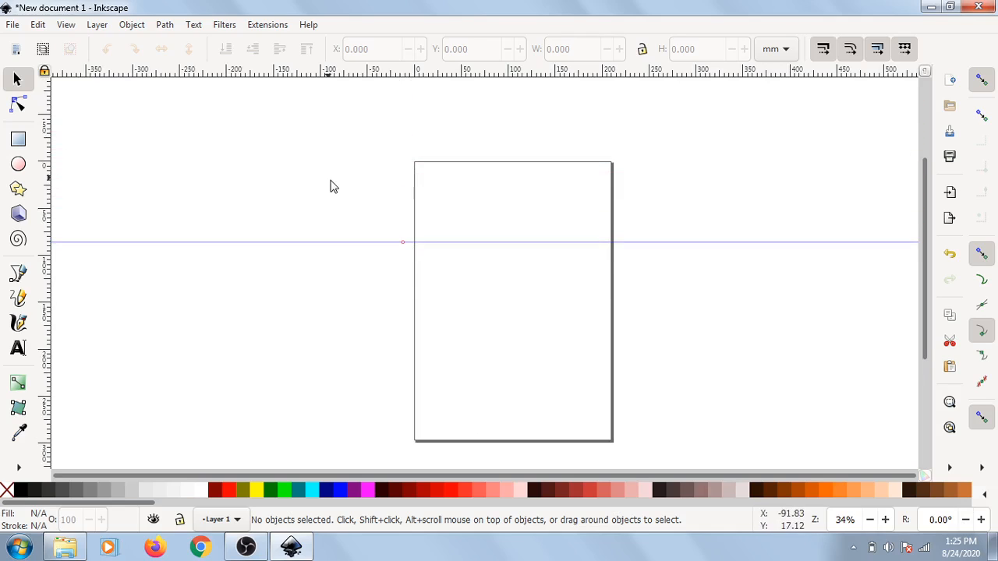
double_click(381, 250)
drag(409, 149, 524, 129)
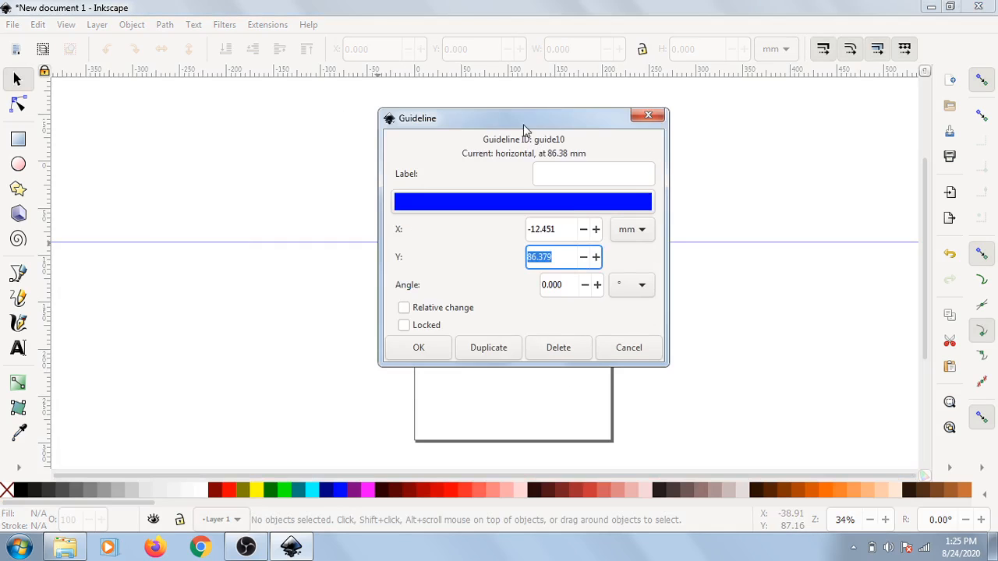
click(574, 257)
click(597, 258)
click(597, 257)
triple_click(596, 229)
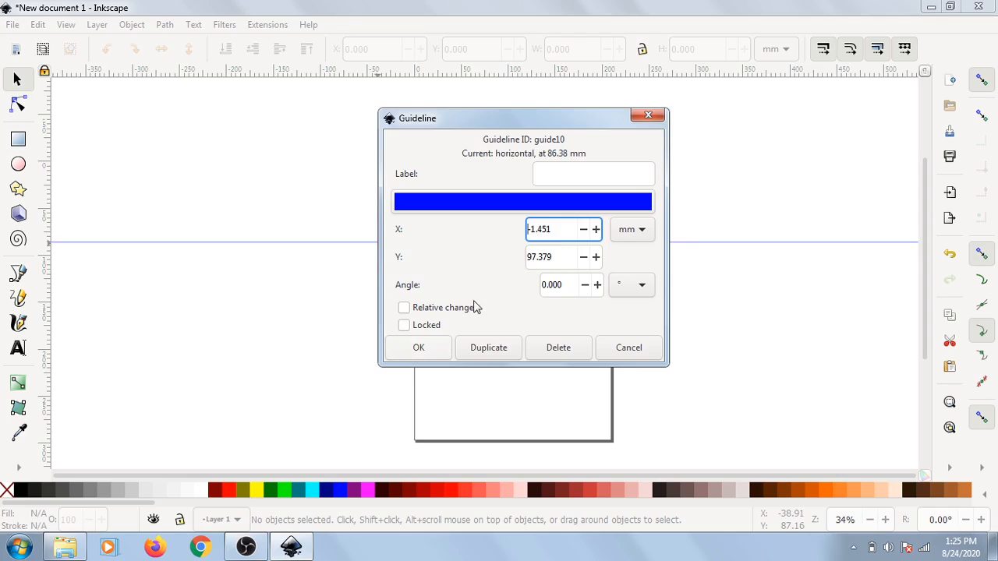
click(625, 230)
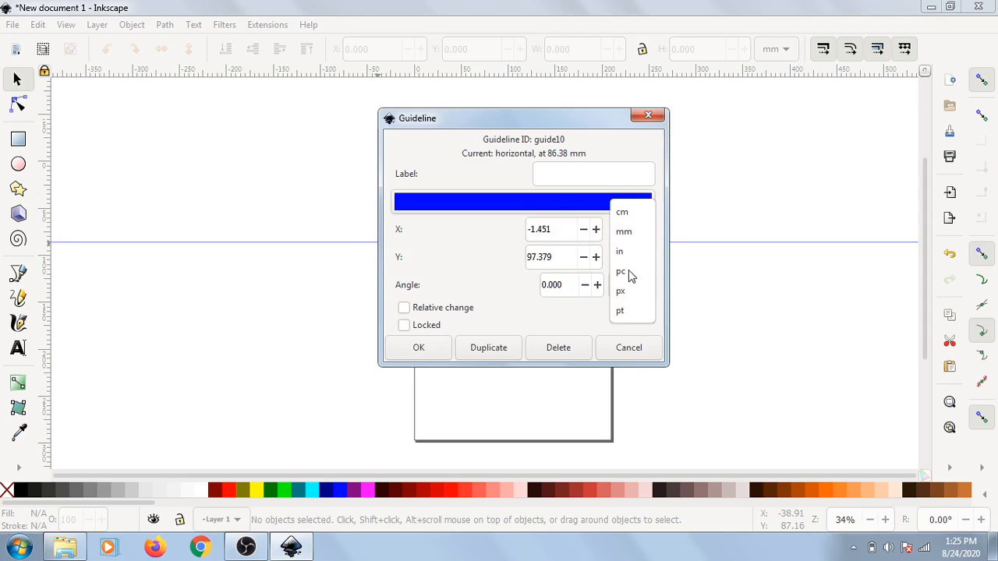
click(496, 251)
click(421, 347)
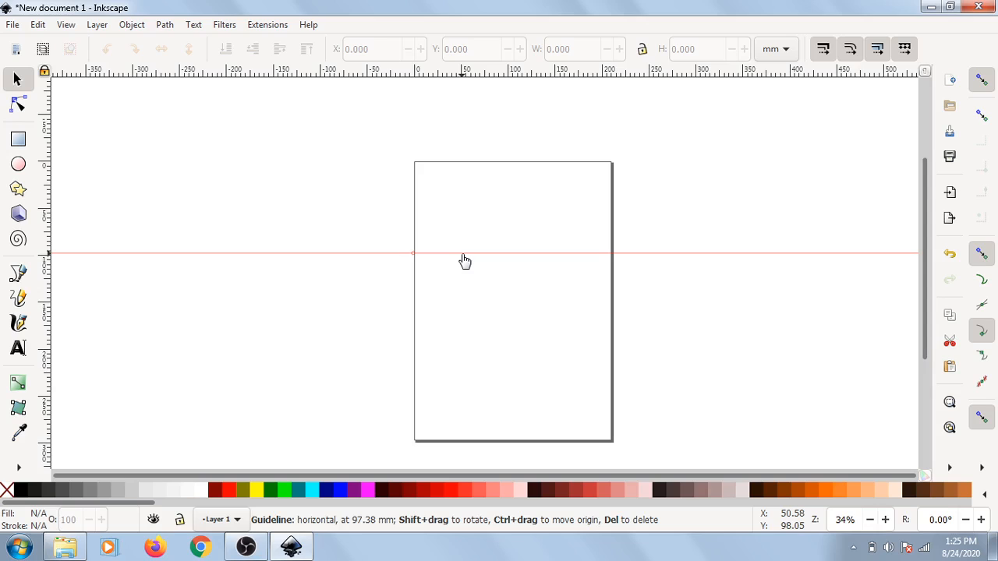
Step: Delete the horizontal guide from the page
double_click(528, 260)
click(573, 377)
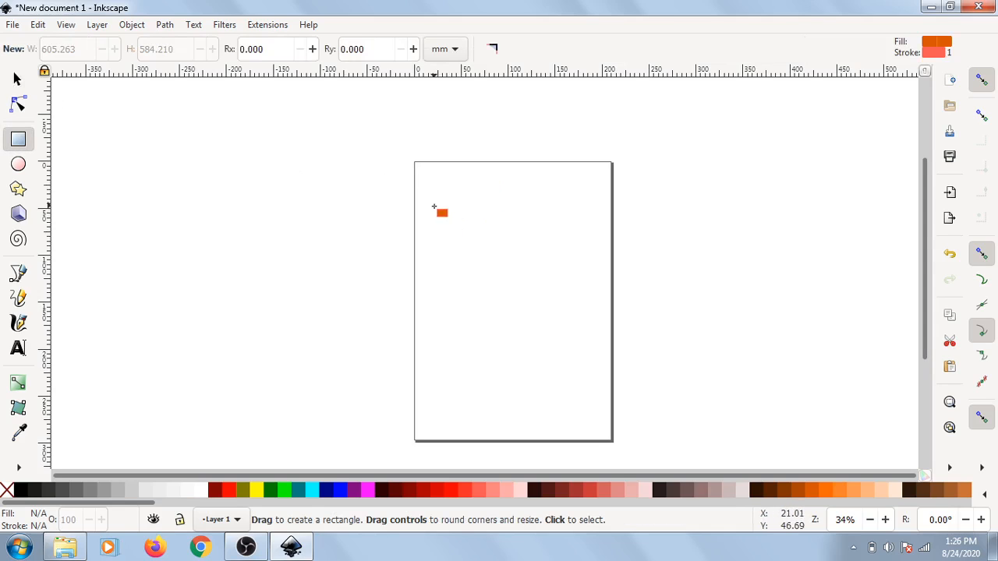
Step: Draw a rectangle about 154 × 177 mm on the upper part of the page
drag(433, 206, 578, 367)
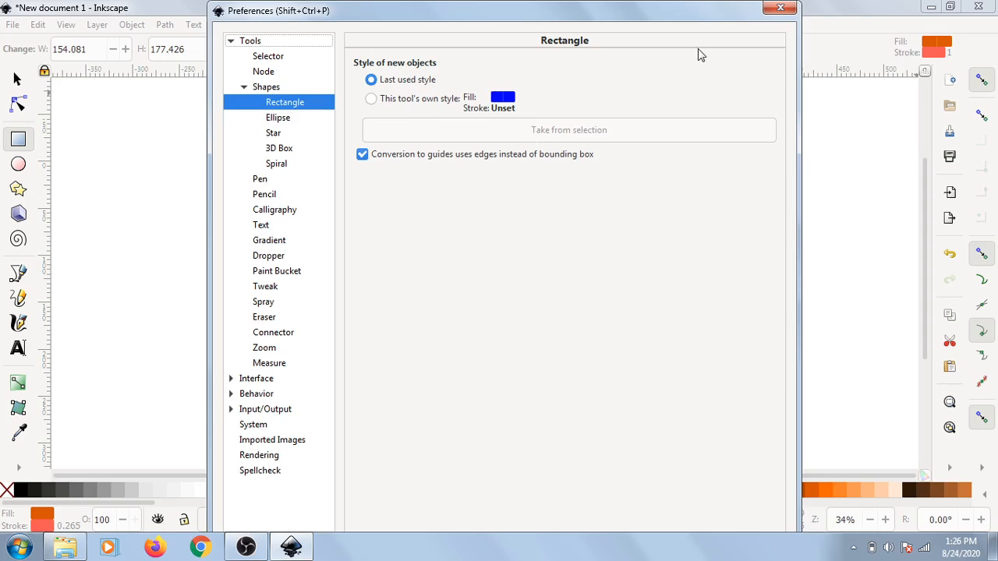
click(780, 9)
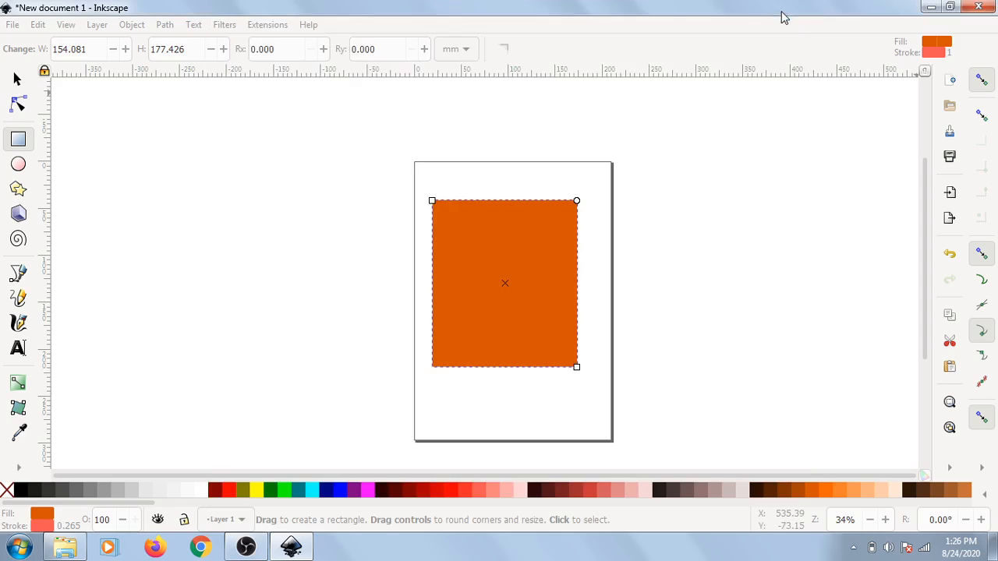
Step: Try several palette colours and set the rectangle's fill to bright red
click(411, 499)
click(397, 499)
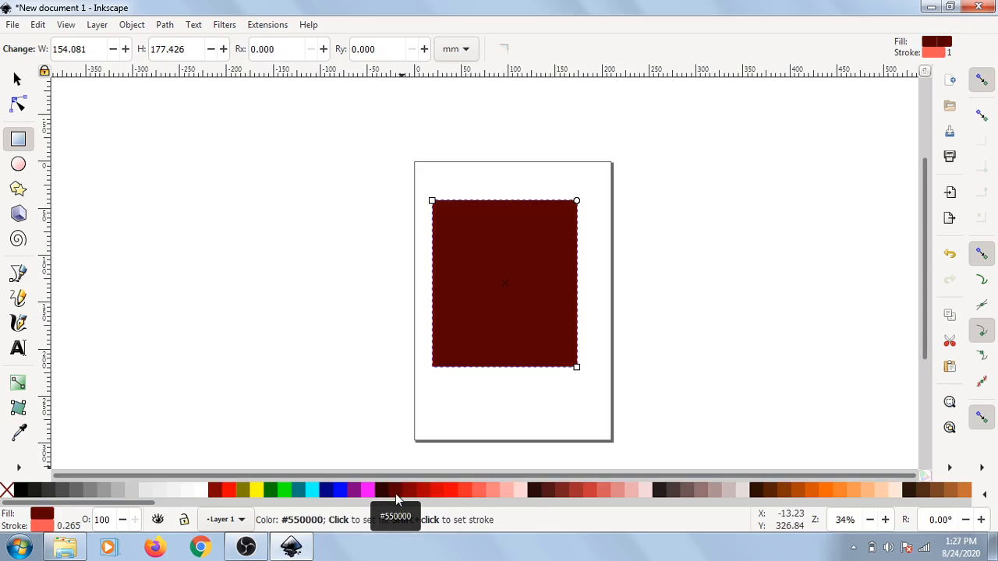
click(601, 499)
click(460, 499)
click(393, 499)
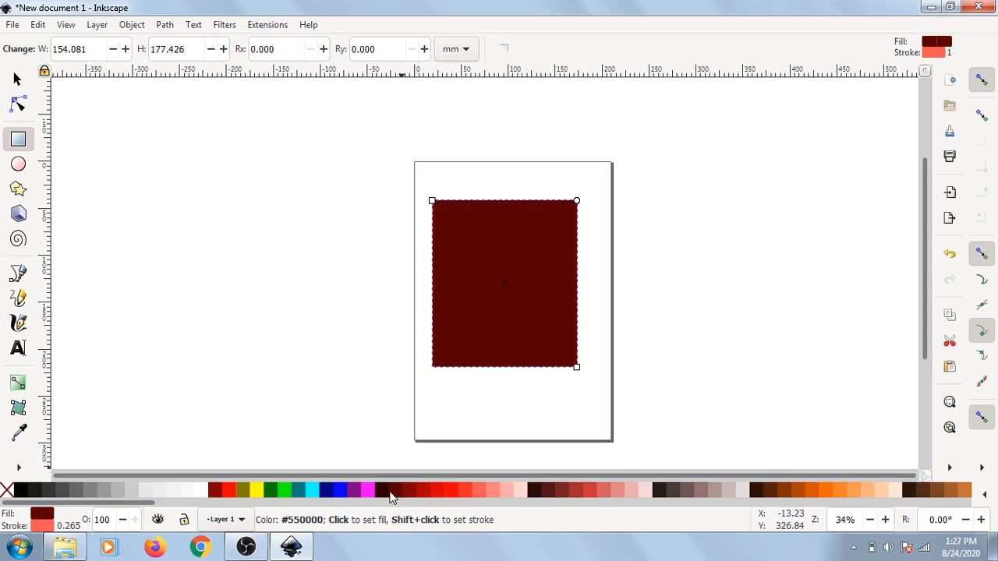
click(340, 489)
click(451, 488)
drag(452, 489, 424, 484)
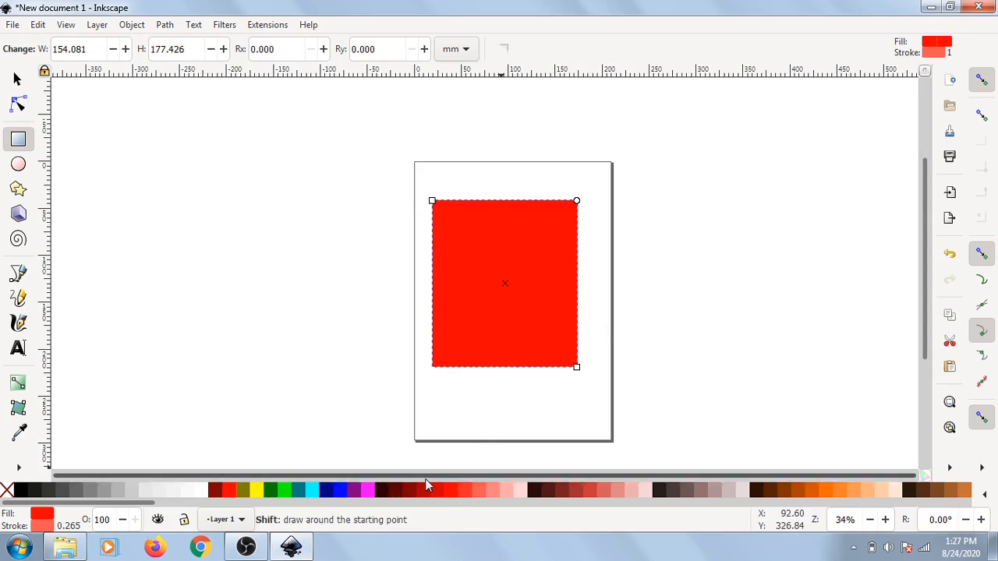
Step: Try several palette colours for the rectangle's stroke, ending with dark brown #504416
shift+click(446, 492)
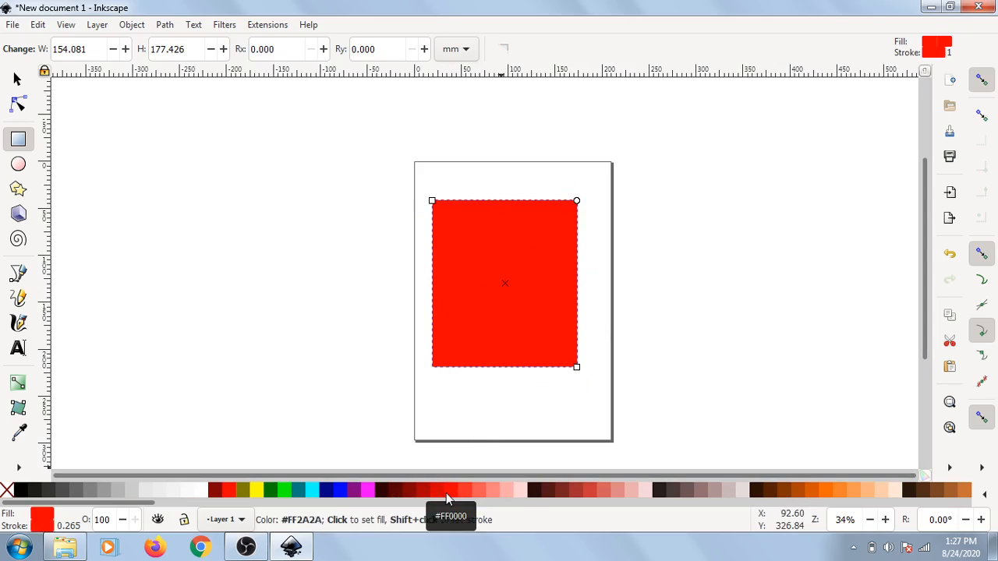
scroll(448, 499, right, 5)
shift+click(598, 491)
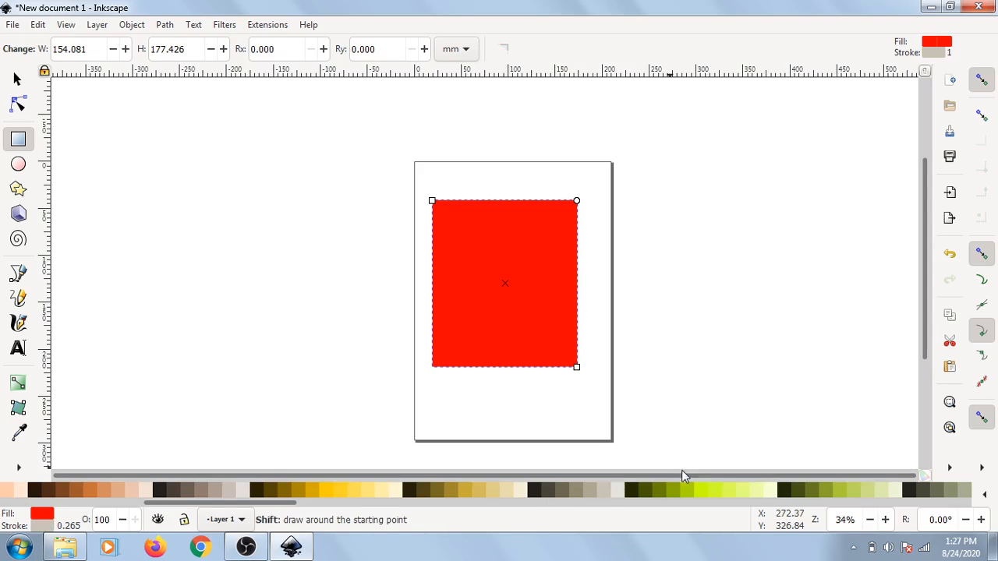
shift+click(685, 491)
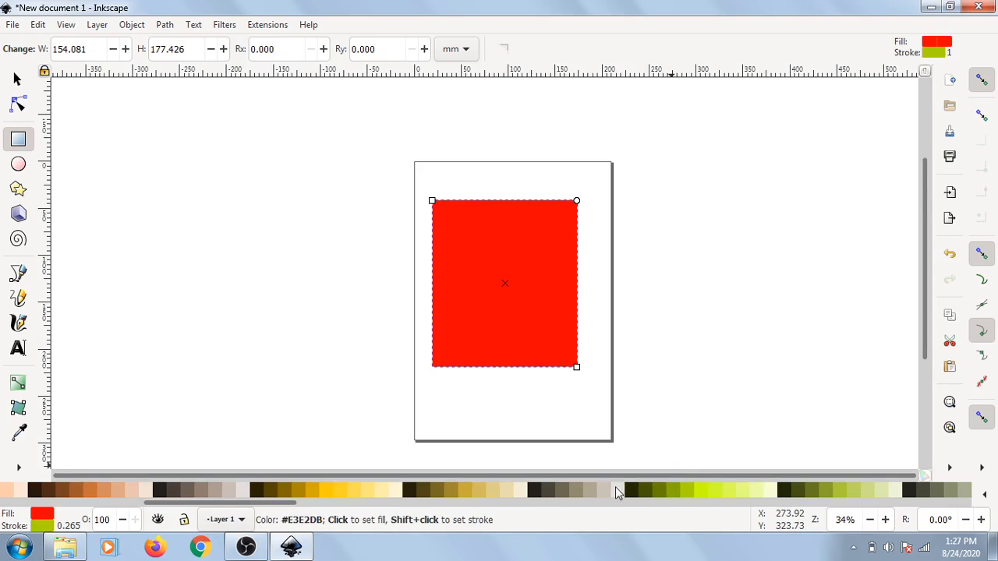
shift+click(564, 491)
shift+click(533, 491)
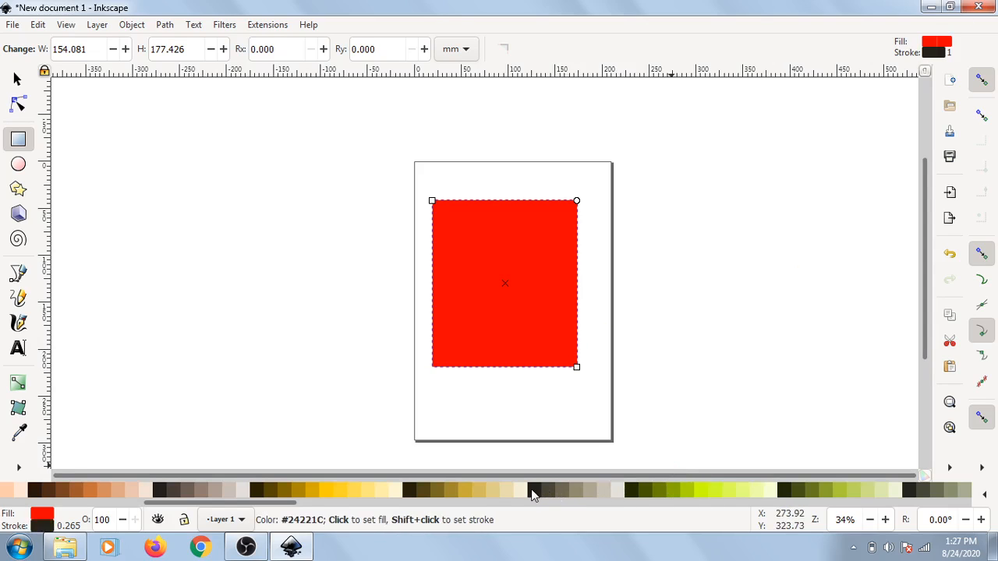
shift+click(424, 489)
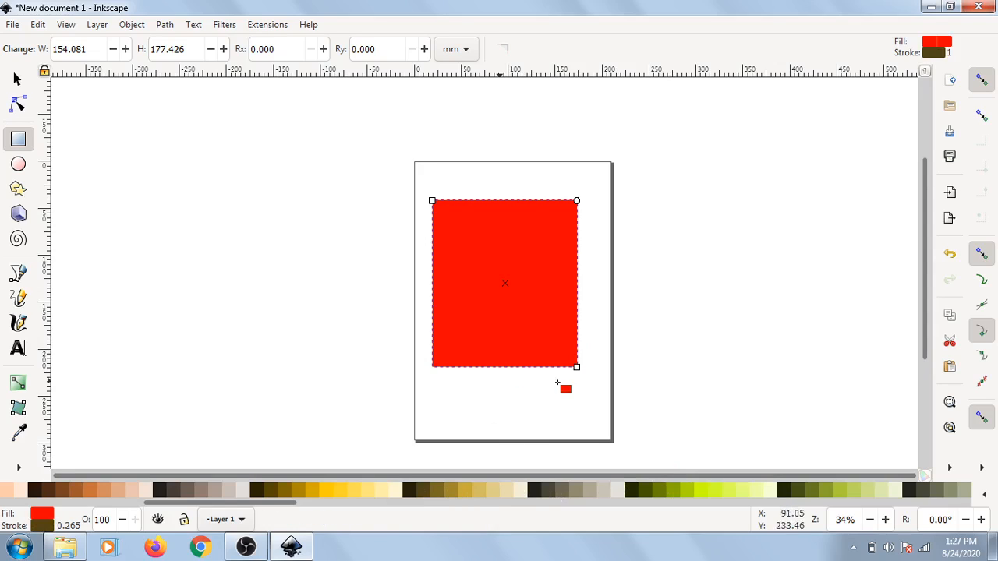
Step: Add a new layer named Layer 2 above the current layer
scroll(635, 300, down, 1)
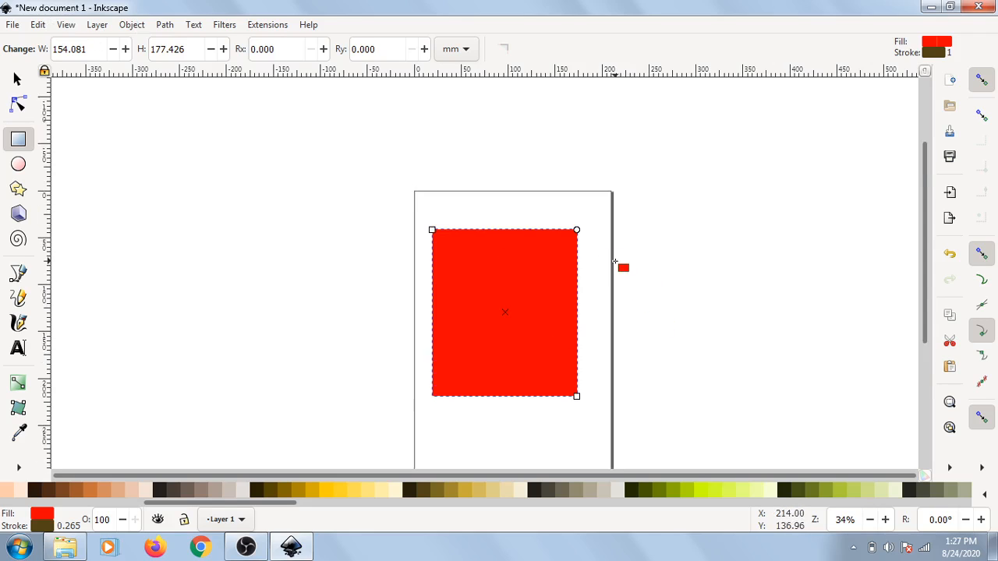
scroll(546, 234, up, 5)
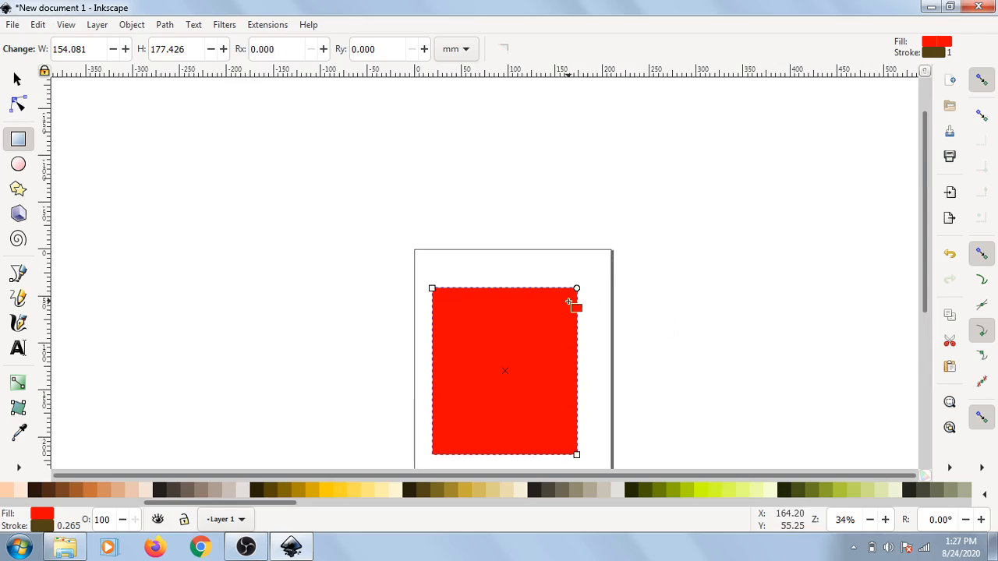
scroll(364, 148, down, 2)
scroll(364, 148, down, 1)
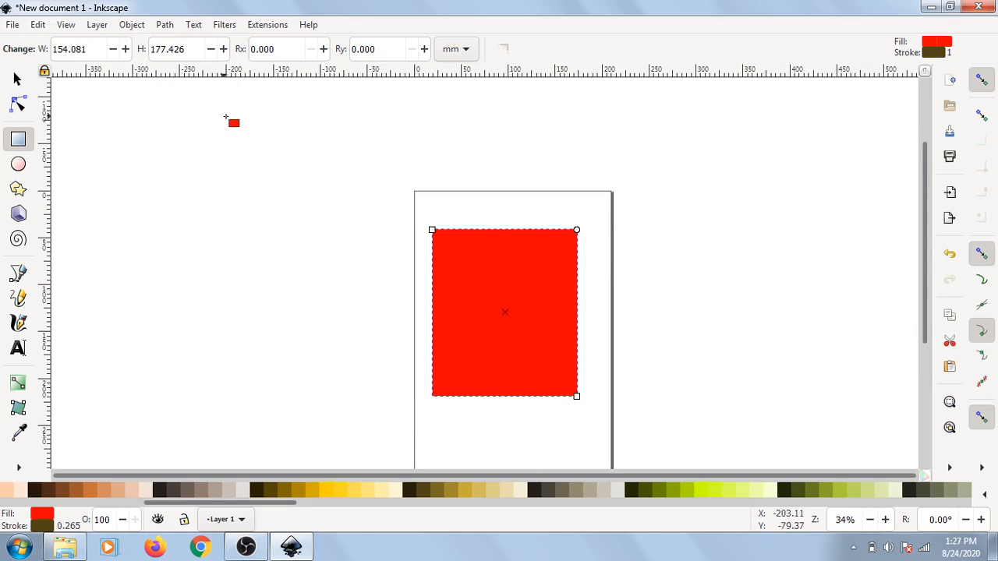
click(98, 25)
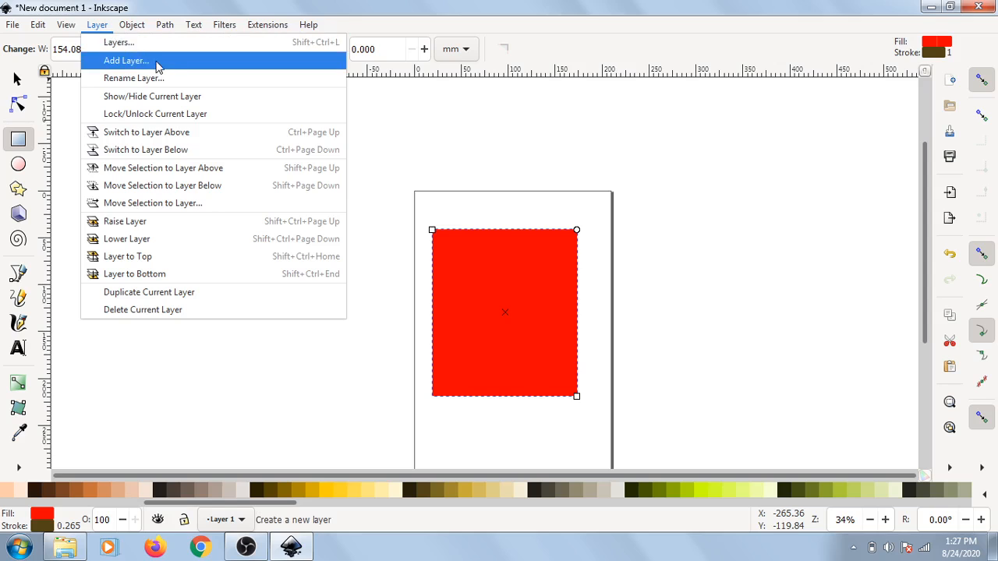
click(159, 67)
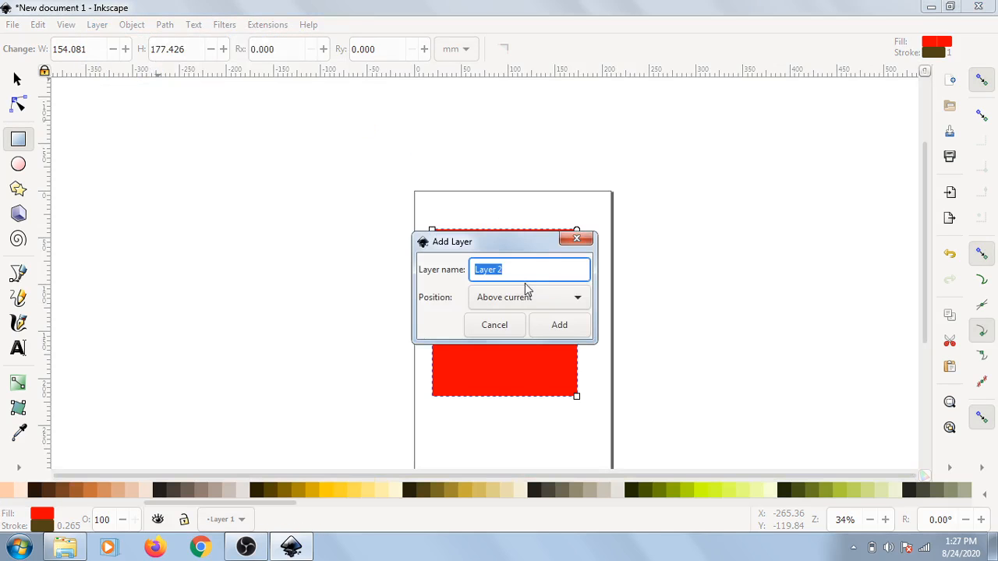
click(554, 331)
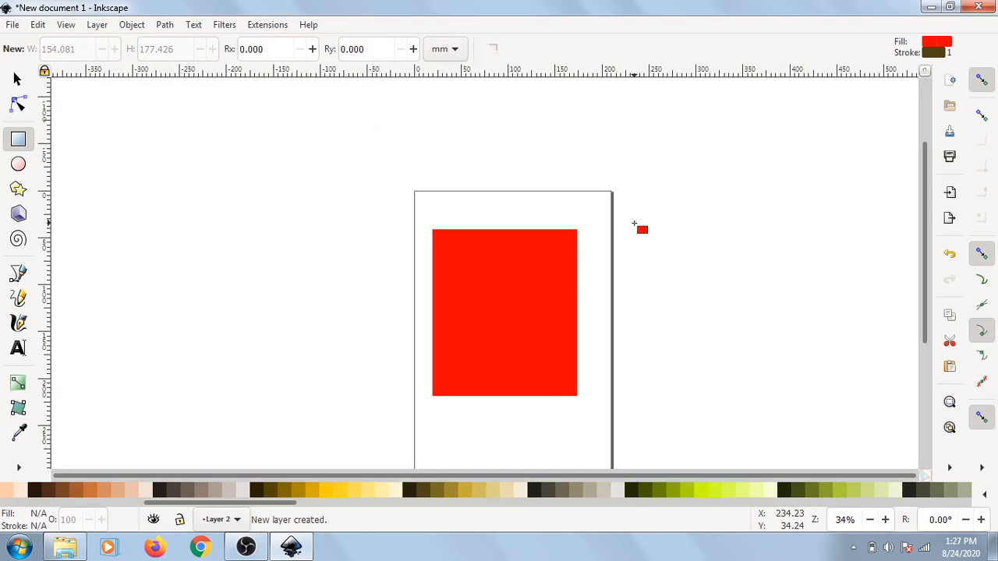
Step: Switch the current layer to Layer 1 and back to Layer 2 in the layer selector
scroll(616, 216, down, 2)
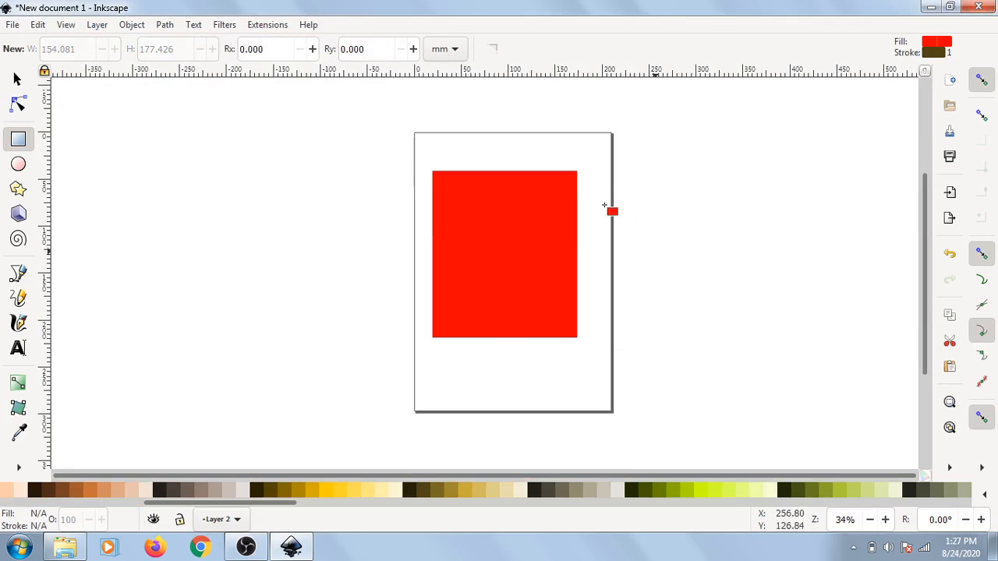
click(237, 520)
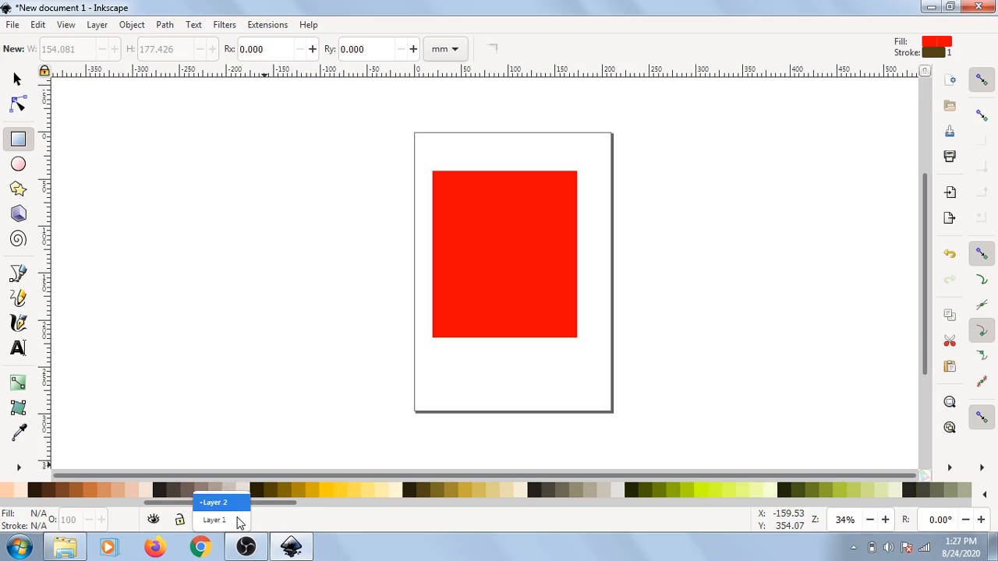
click(222, 520)
click(232, 519)
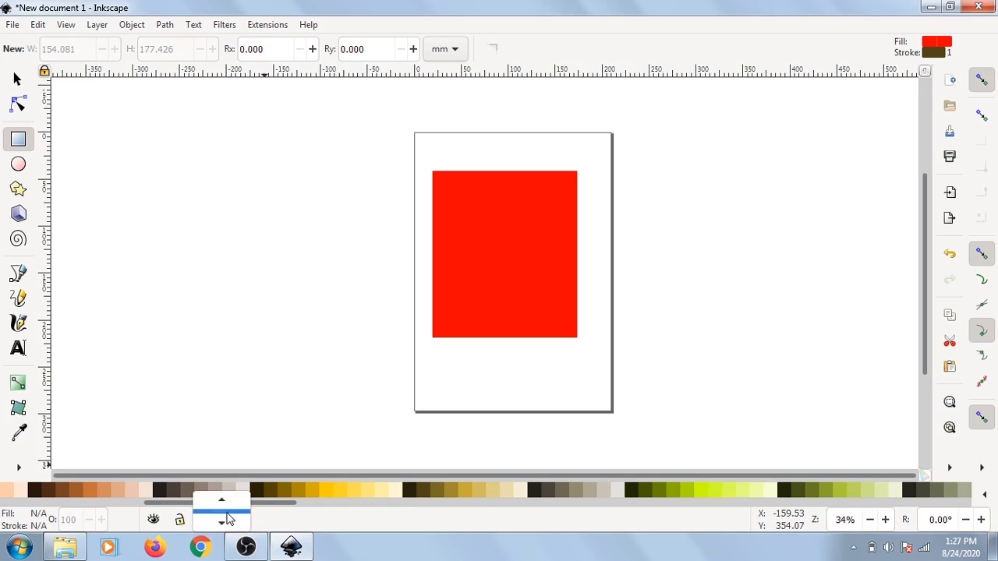
click(228, 503)
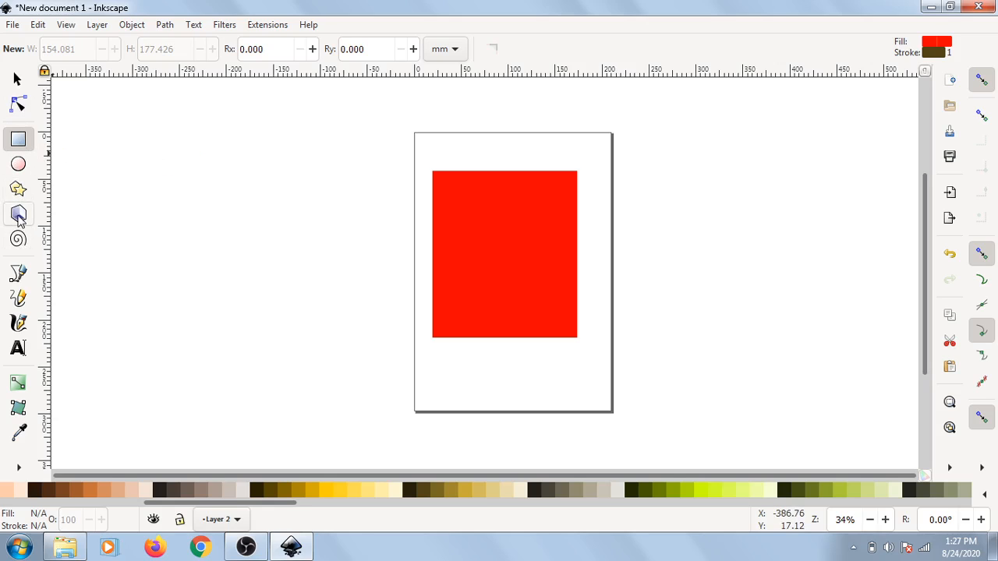
Step: Try drawing a 3D box over the rectangle with the 3D Box tool, then undo it
click(18, 214)
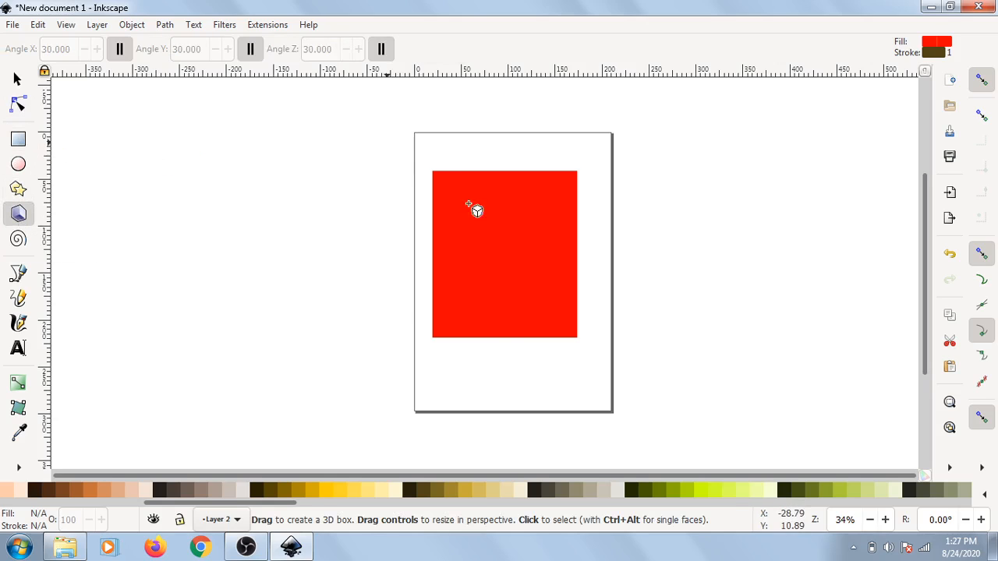
drag(469, 205, 616, 230)
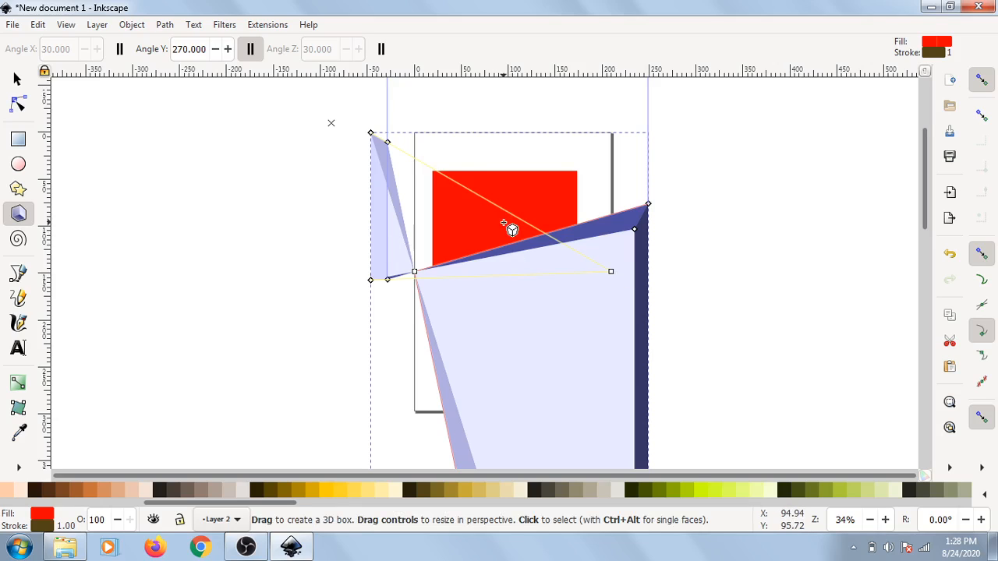
key(ctrl+z)
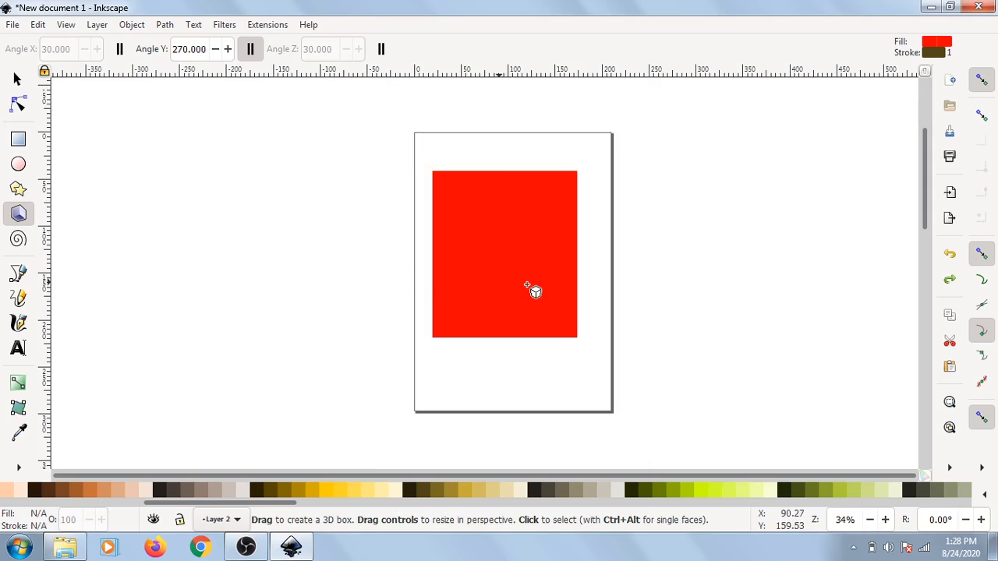
Step: Draw an ellipse about 167 × 171 mm overlapping the rectangle's left side
click(18, 163)
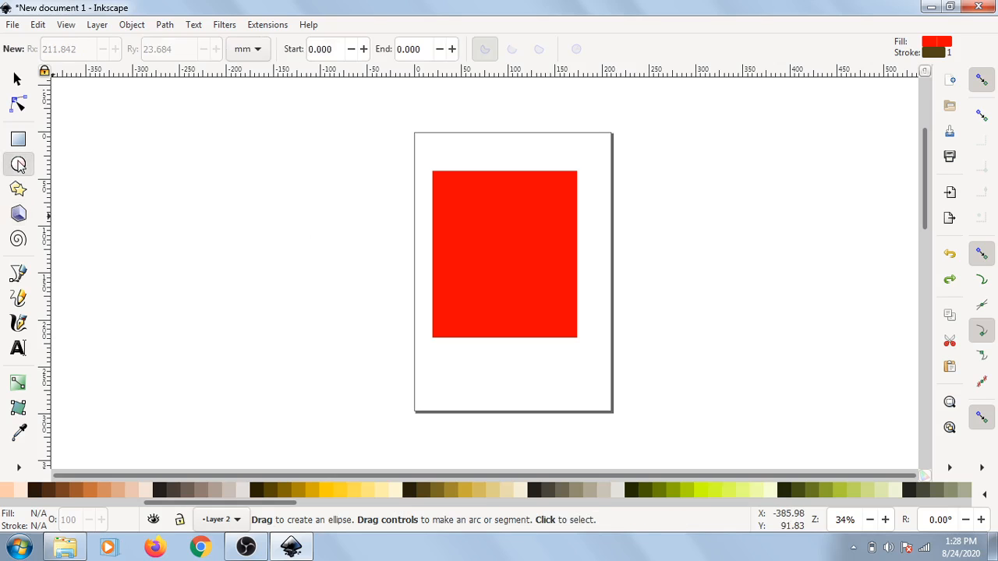
mouse_move(316, 189)
mouse_down()
mouse_move(399, 294)
mouse_move(456, 326)
mouse_move(281, 325)
mouse_move(316, 184)
mouse_move(277, 239)
mouse_move(312, 328)
mouse_move(454, 342)
mouse_up()
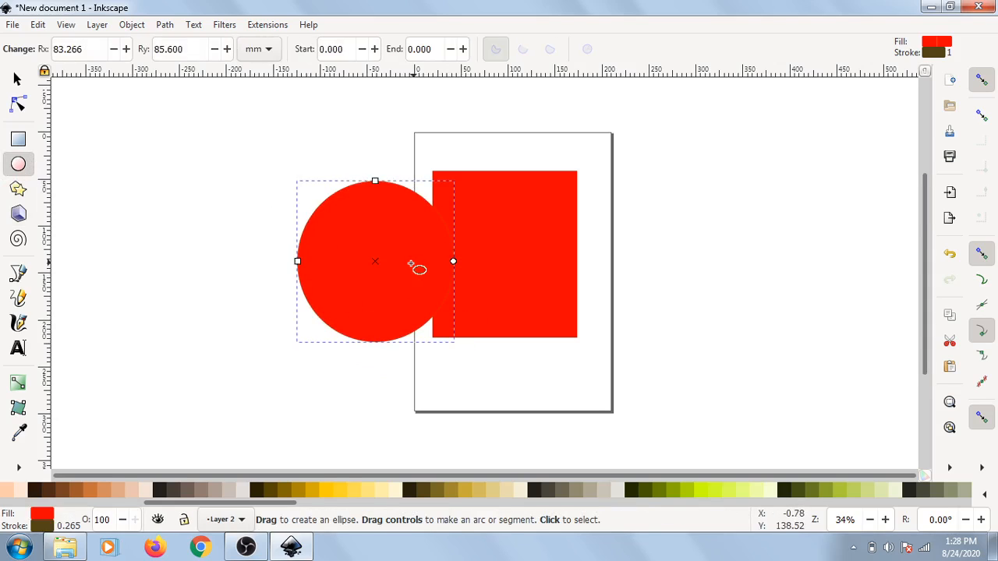
Step: Draw a star at the page's upper right corner and switch it to a polygon
click(17, 188)
drag(645, 187, 710, 205)
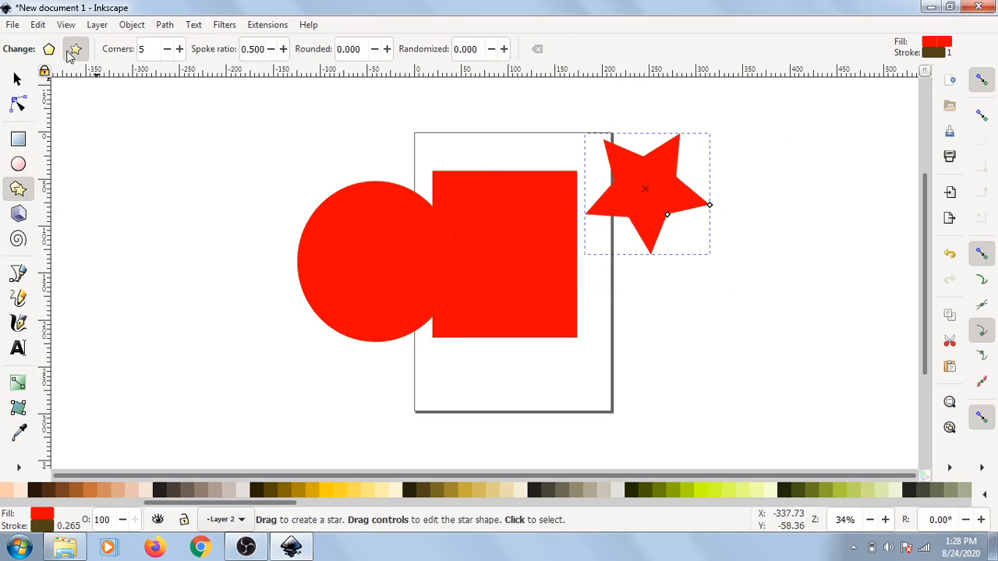
click(48, 49)
click(77, 54)
click(49, 49)
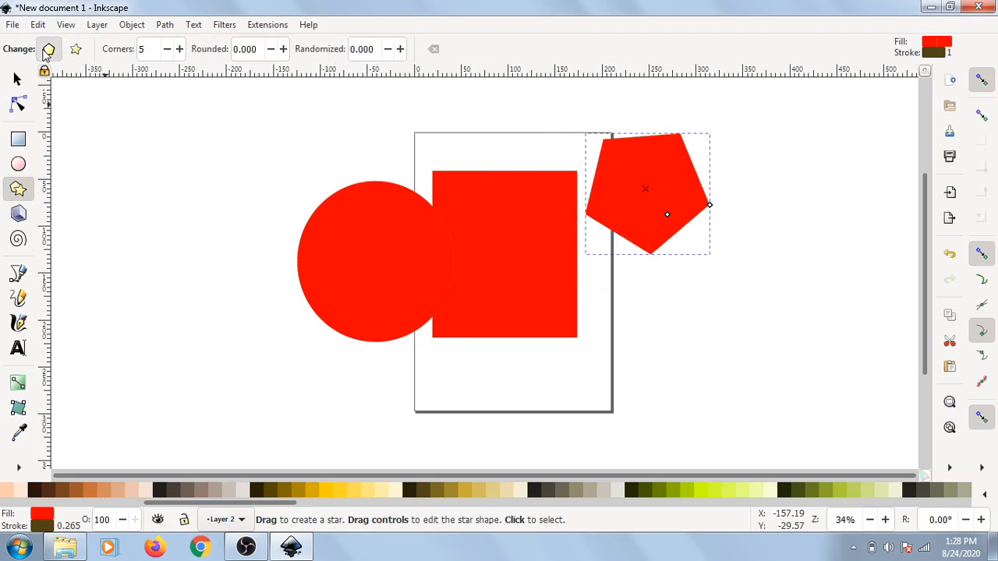
Step: Set the polygon's corner count to 11
click(179, 49)
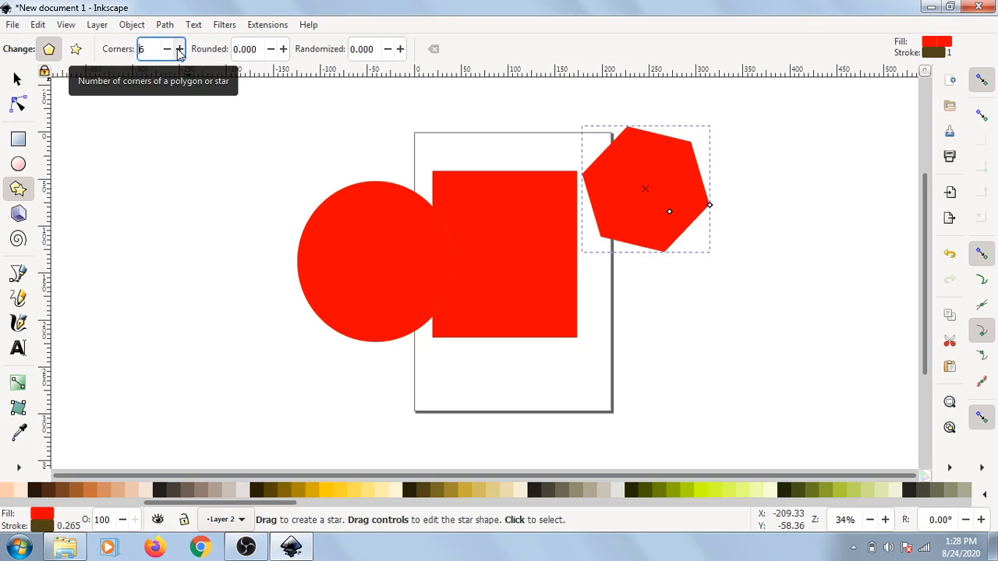
click(179, 50)
click(180, 49)
click(180, 49)
click(179, 49)
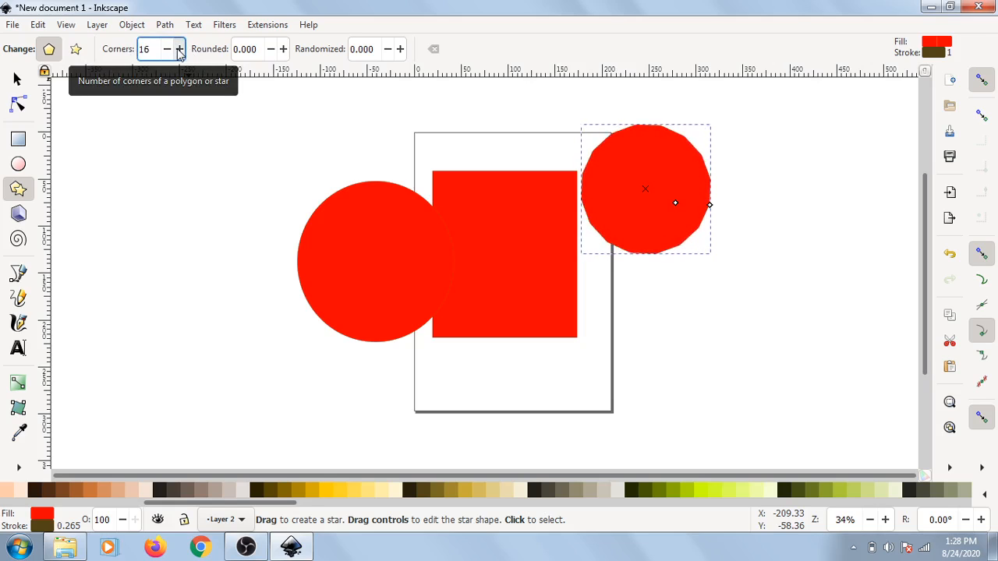
click(179, 49)
click(166, 50)
click(166, 49)
click(167, 49)
click(166, 50)
click(166, 49)
click(167, 49)
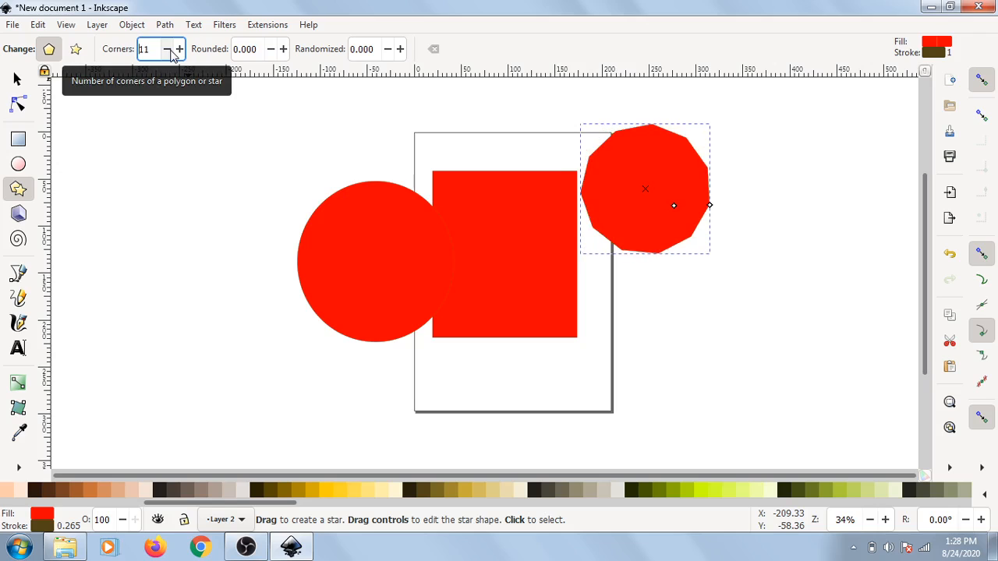
Step: Try rounding the polygon's corners to 0.040, then reset the rounding to 0
click(283, 49)
click(283, 49)
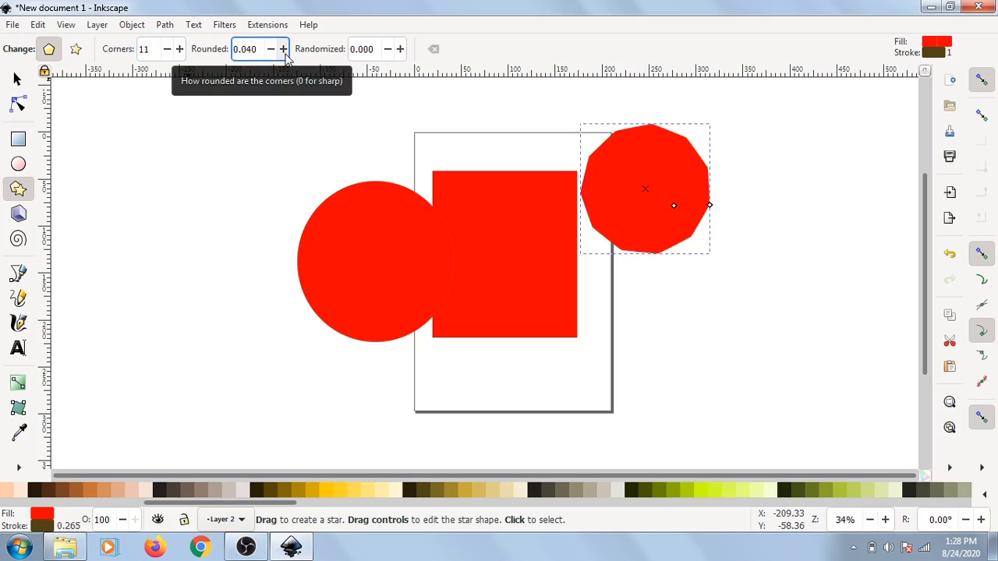
click(270, 49)
click(270, 49)
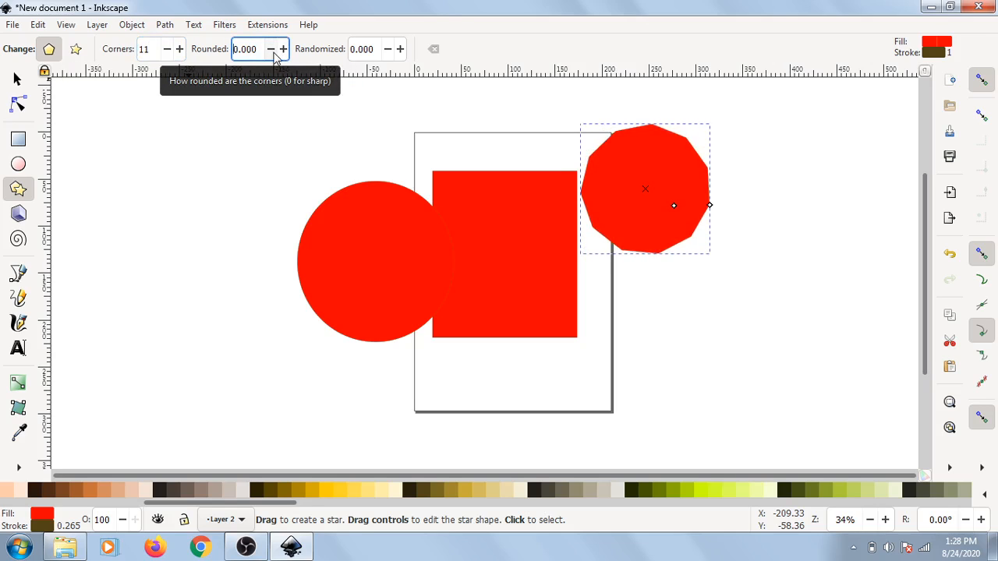
Step: Switch the shape back to a star with 5 corners
click(75, 49)
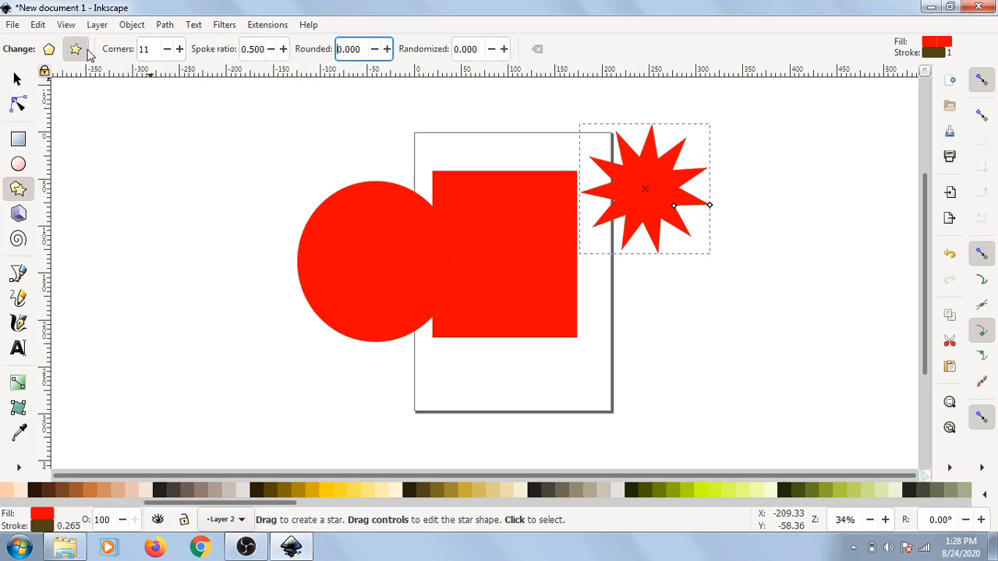
click(167, 50)
click(167, 49)
click(167, 49)
click(167, 49)
click(167, 50)
click(167, 49)
click(167, 49)
click(179, 49)
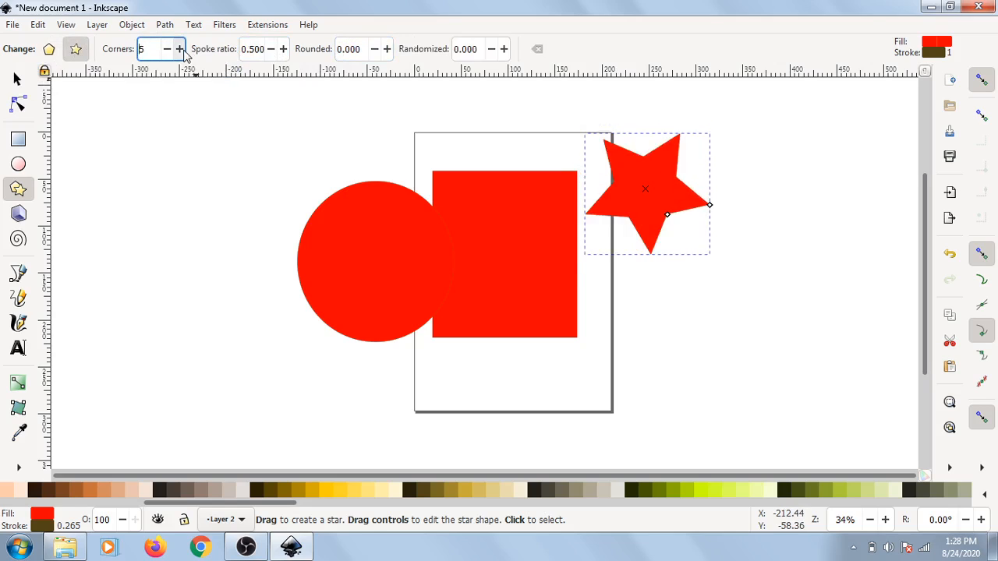
Step: Draw a 3-turn spiral about 135 × 122 mm below the star
click(18, 240)
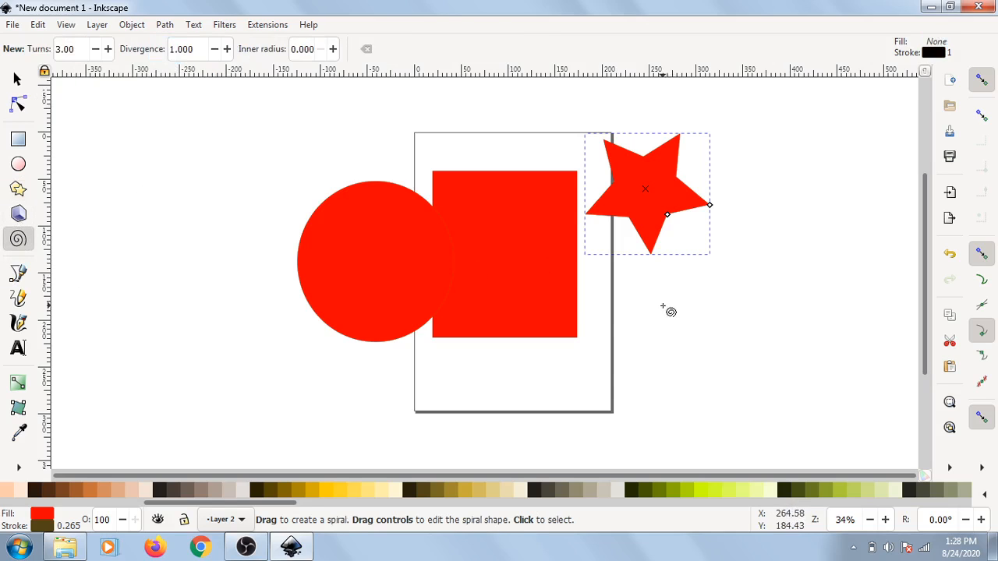
drag(663, 307, 723, 344)
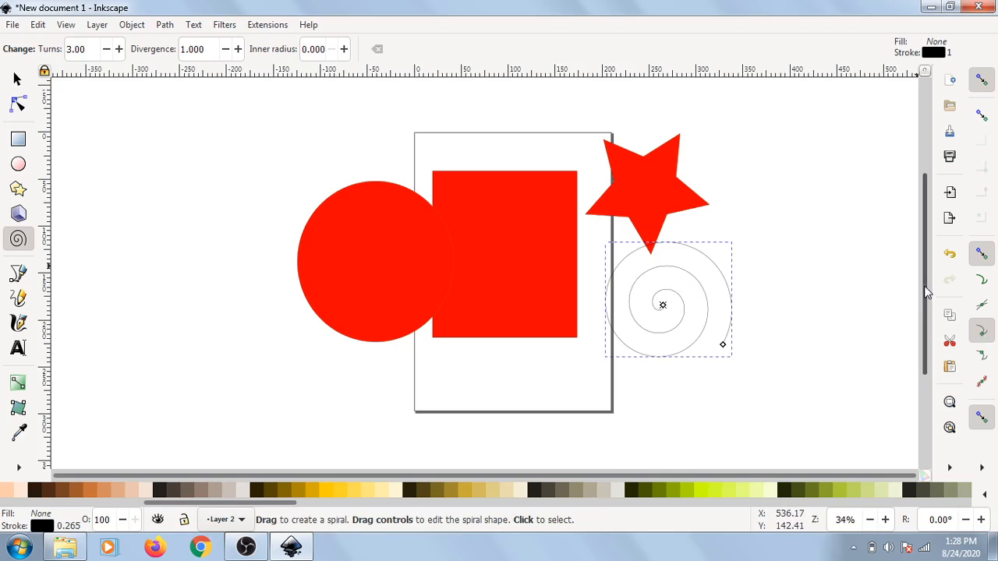
Step: Move the circle off the page to its left side
drag(925, 289, 829, 291)
click(17, 79)
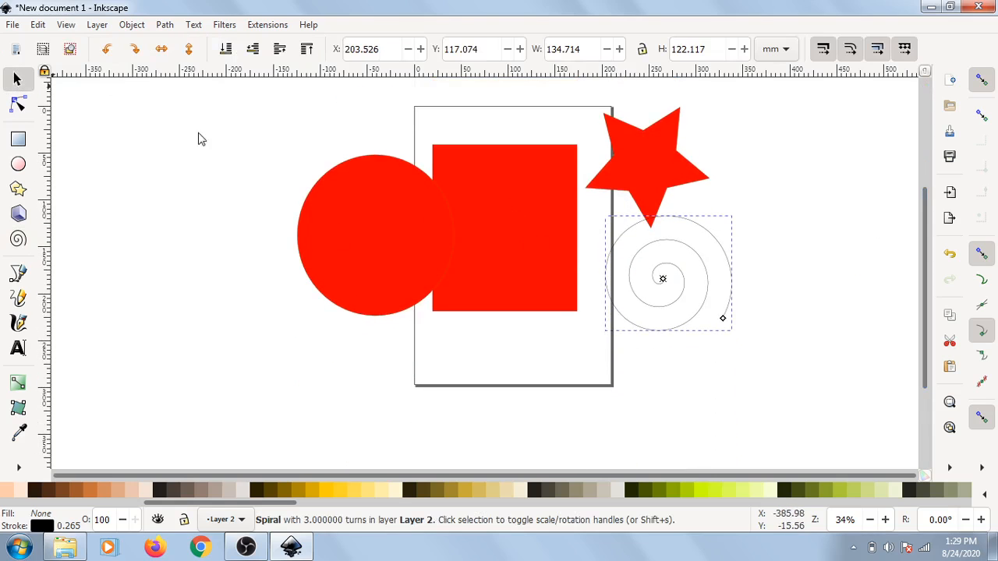
click(373, 226)
drag(372, 226, 225, 254)
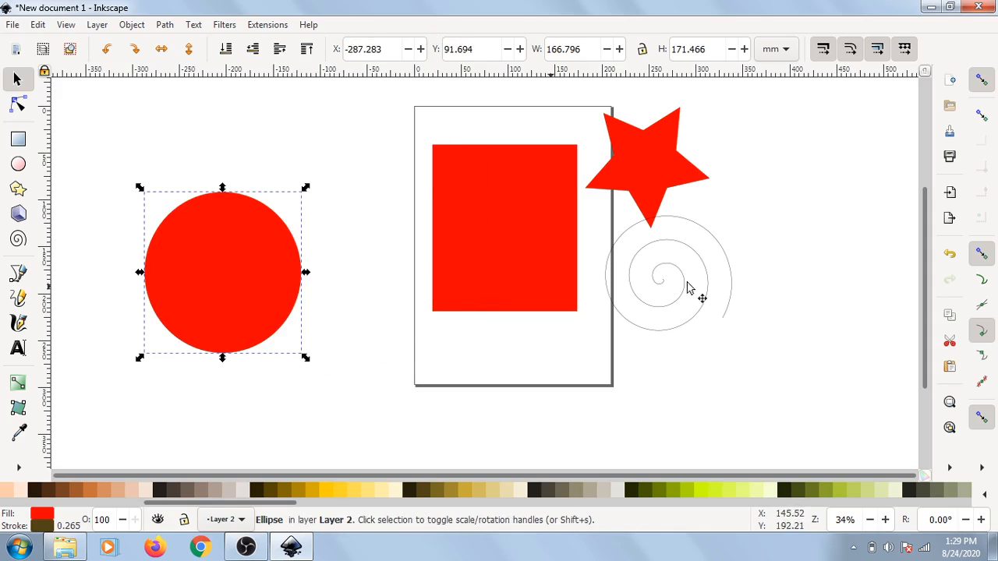